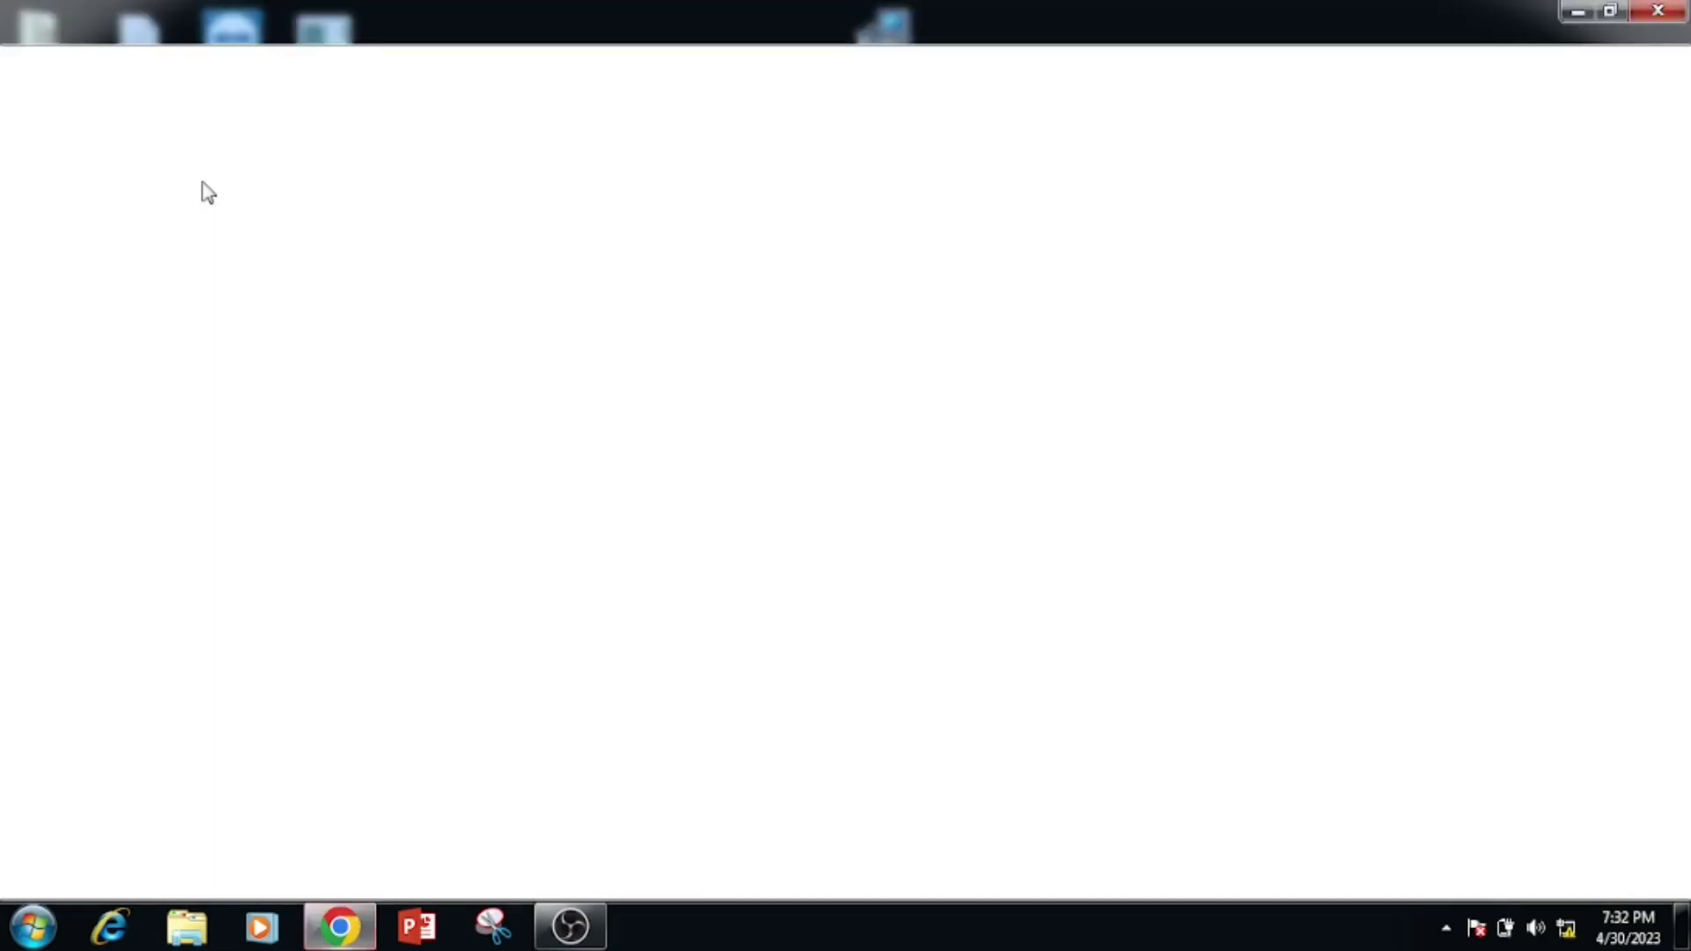
- Sign in to the router at 192.168.1.1 with the admin username and password, then open the Advanced settings
{"action": "type", "text": "192.168.1.1"}
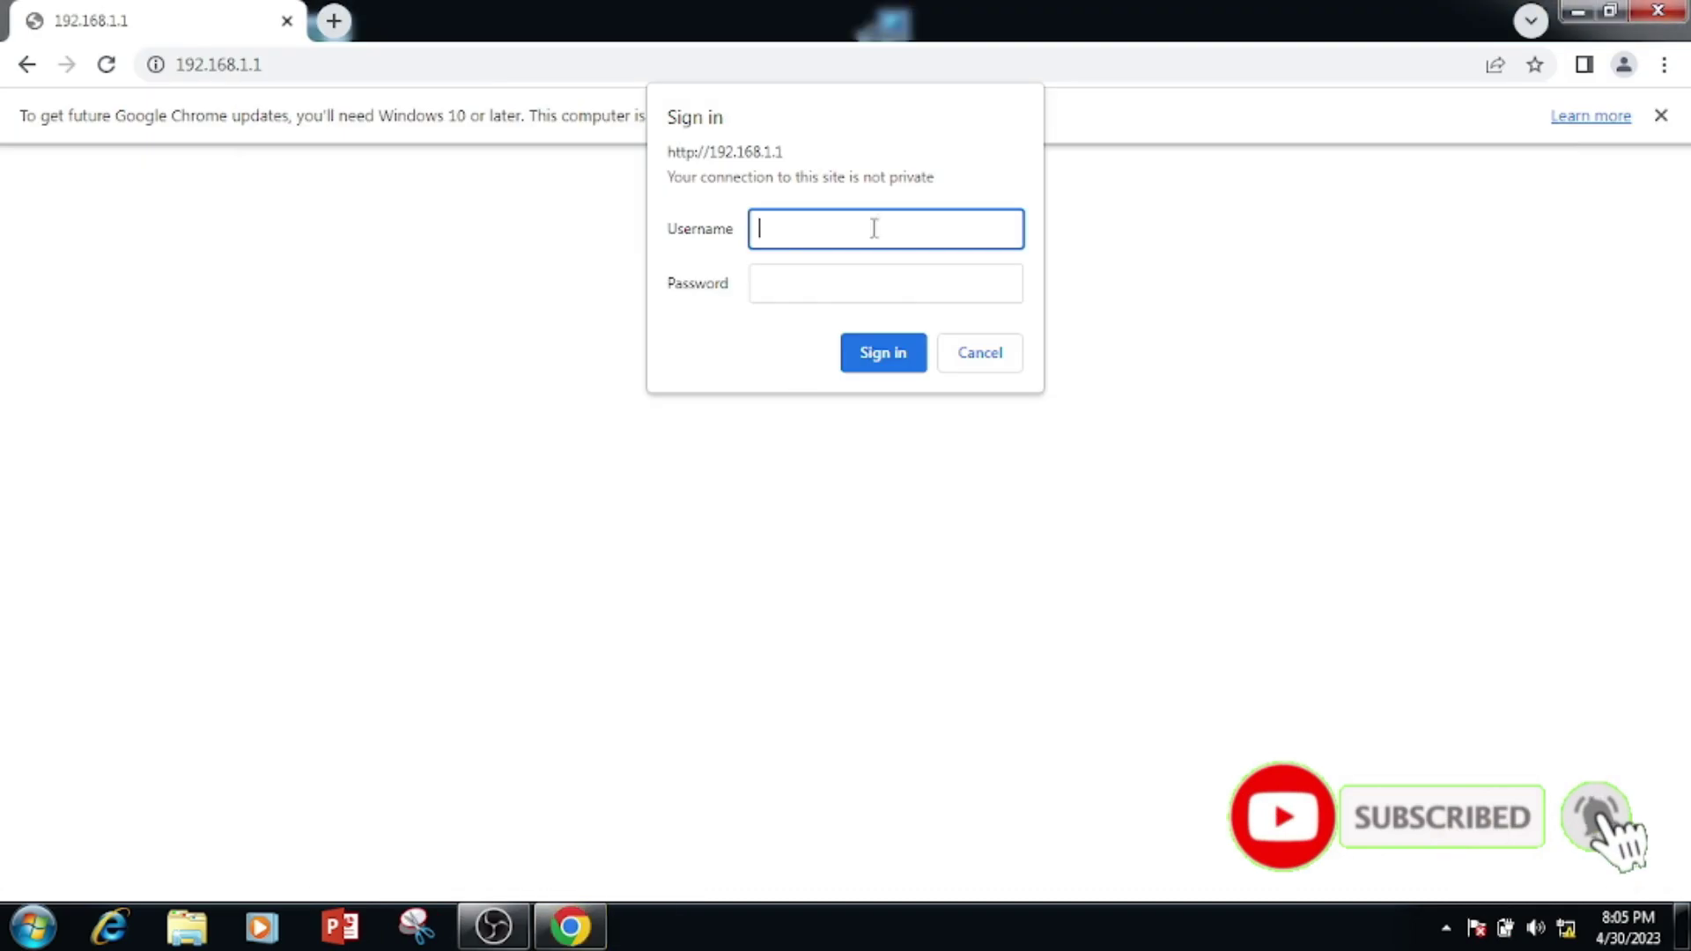
{"action": "type", "text": "admin"}
{"action": "key", "text": "Tab"}
{"action": "type", "text": "admin"}
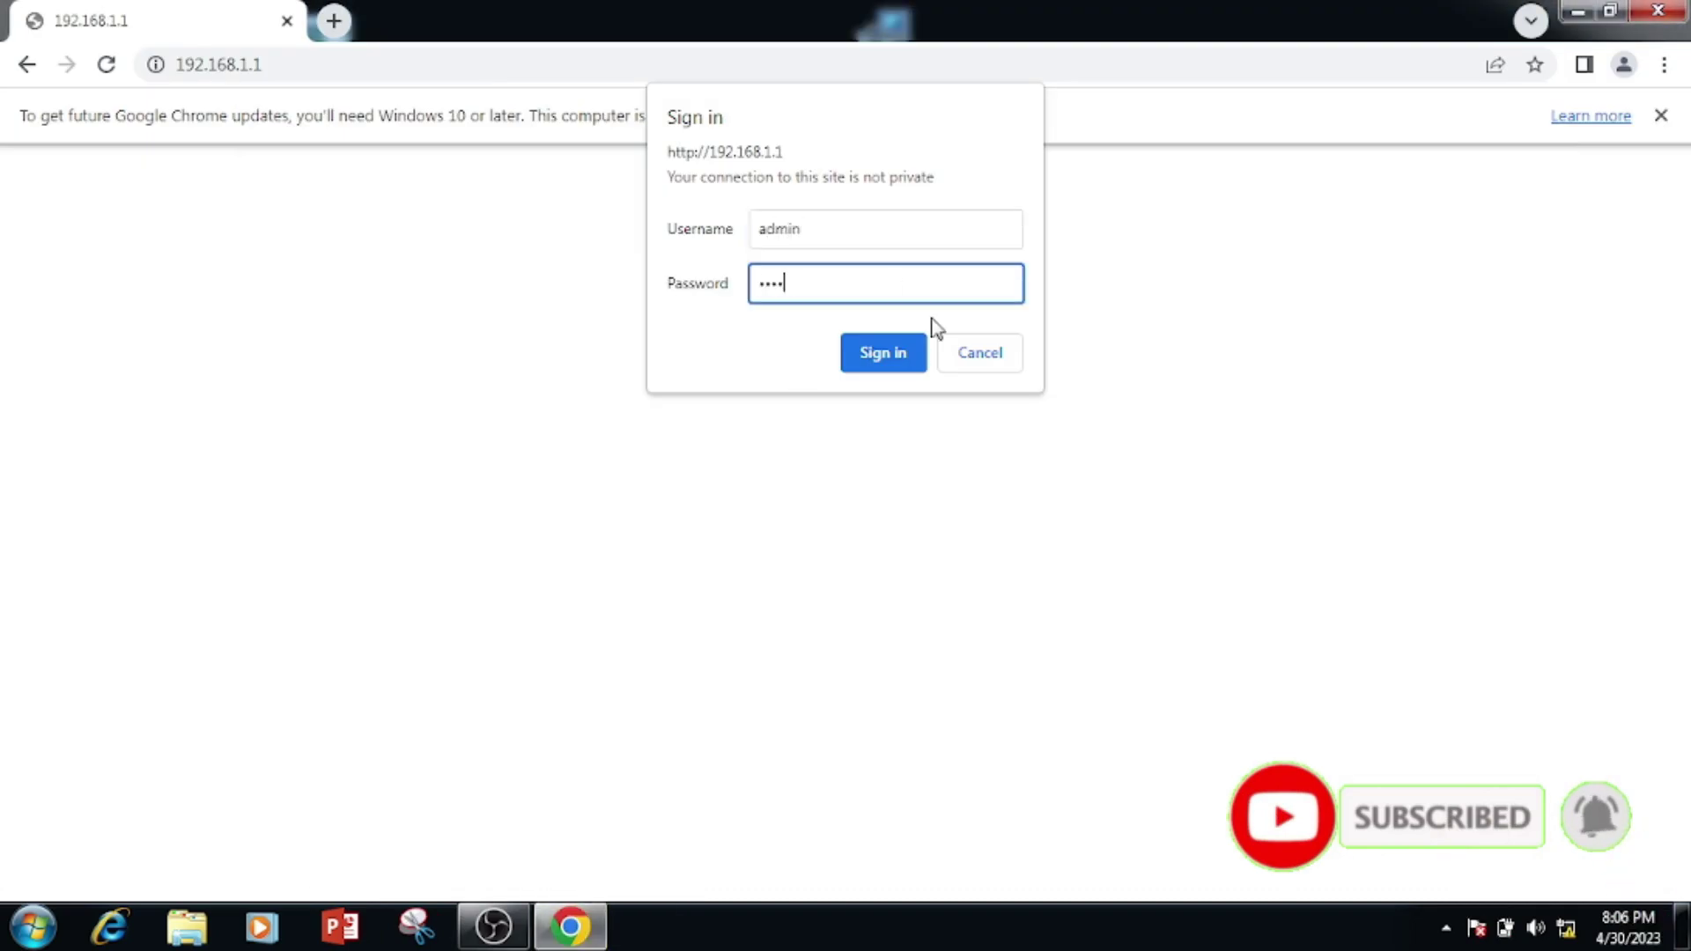
{"action": "key", "text": "Return"}
{"action": "left_click", "coordinate": [757, 324]}
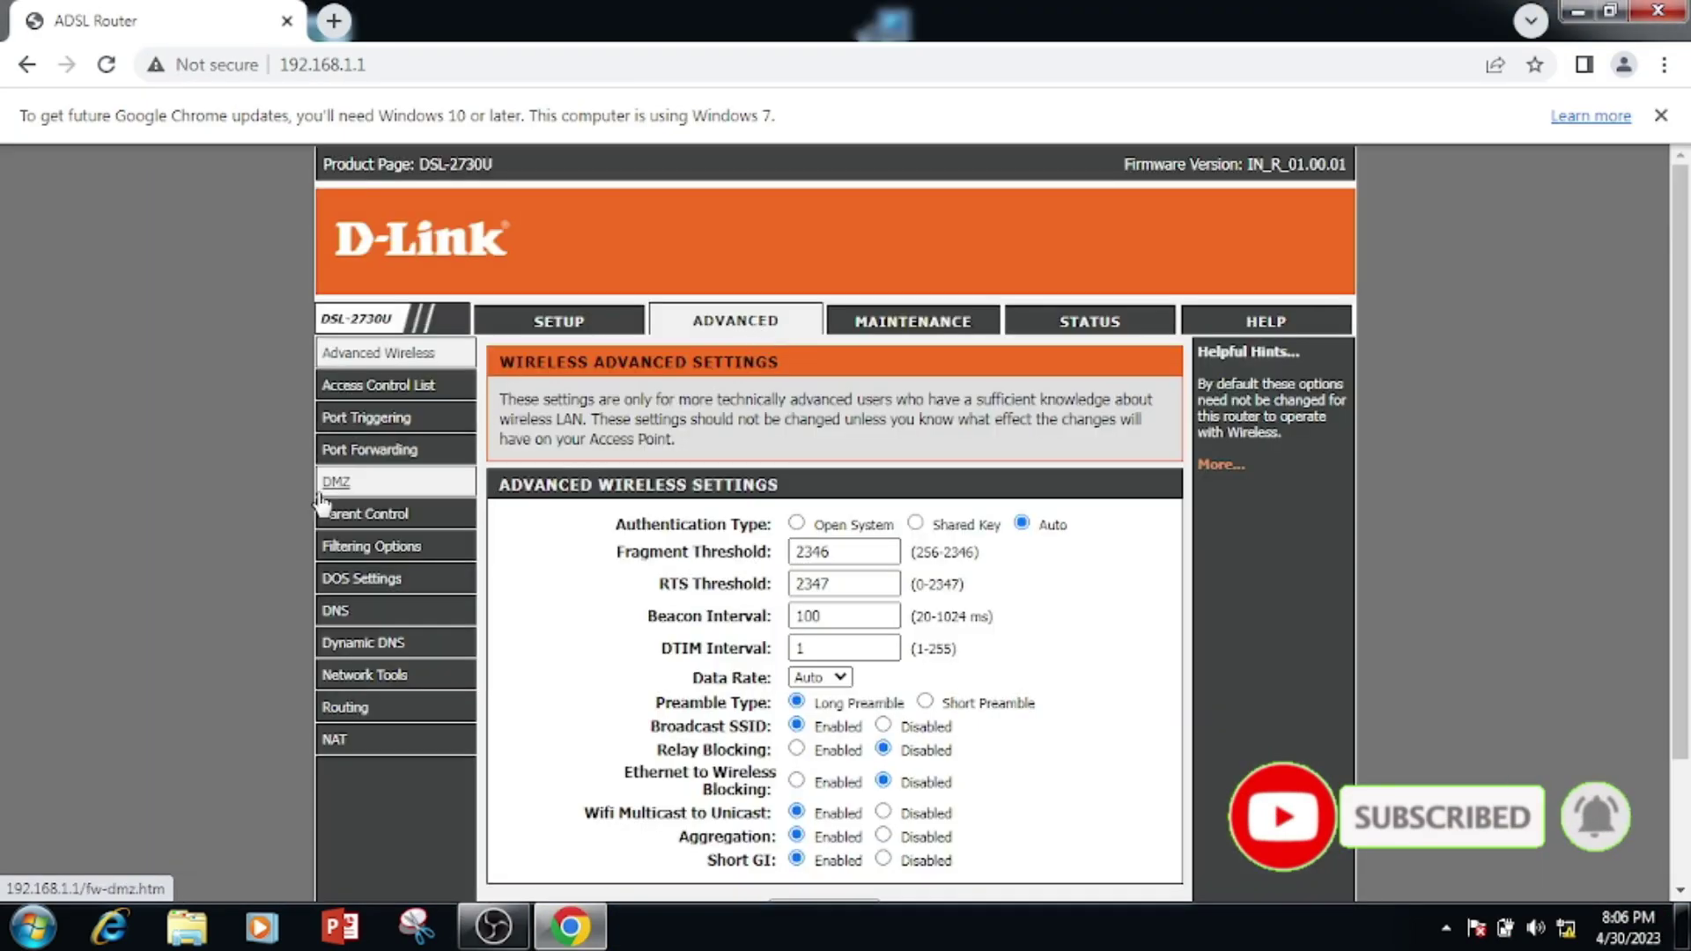
- Open the DMZ page from the Advanced sidebar
{"action": "left_click", "coordinate": [336, 482]}
{"action": "scroll", "coordinate": [839, 491], "scroll_direction": "down", "scroll_amount": 1}
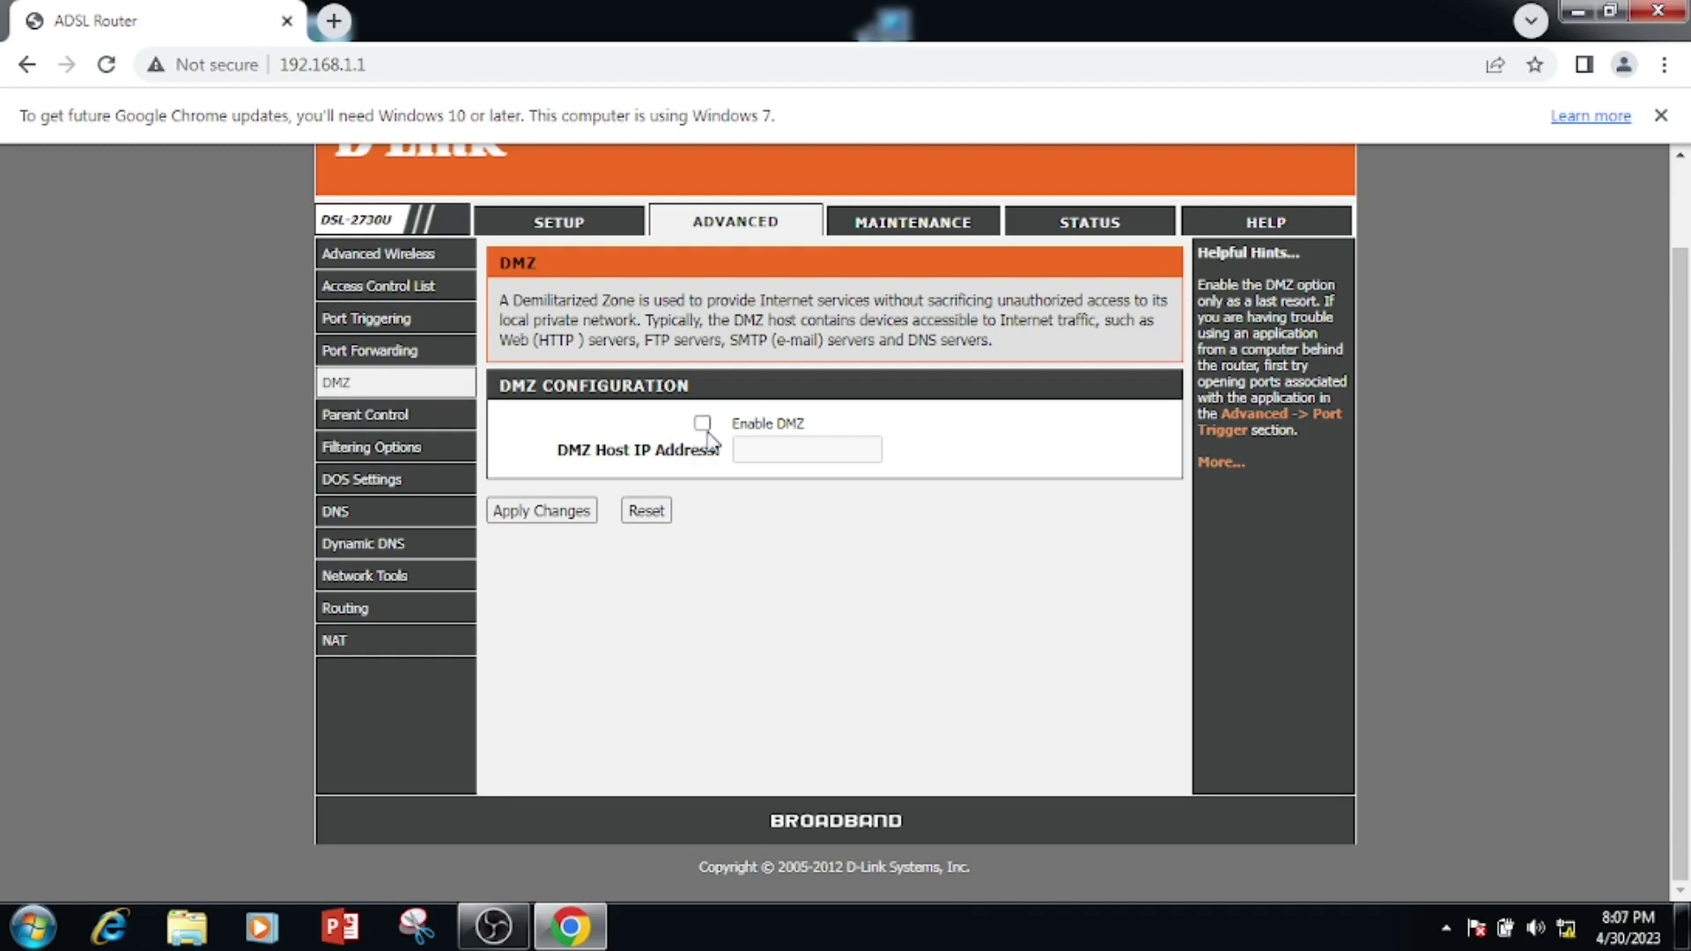
- Enable DMZ with host IP 192.168.1.2 and apply the changes
{"action": "left_click", "coordinate": [702, 425]}
{"action": "left_click", "coordinate": [816, 447]}
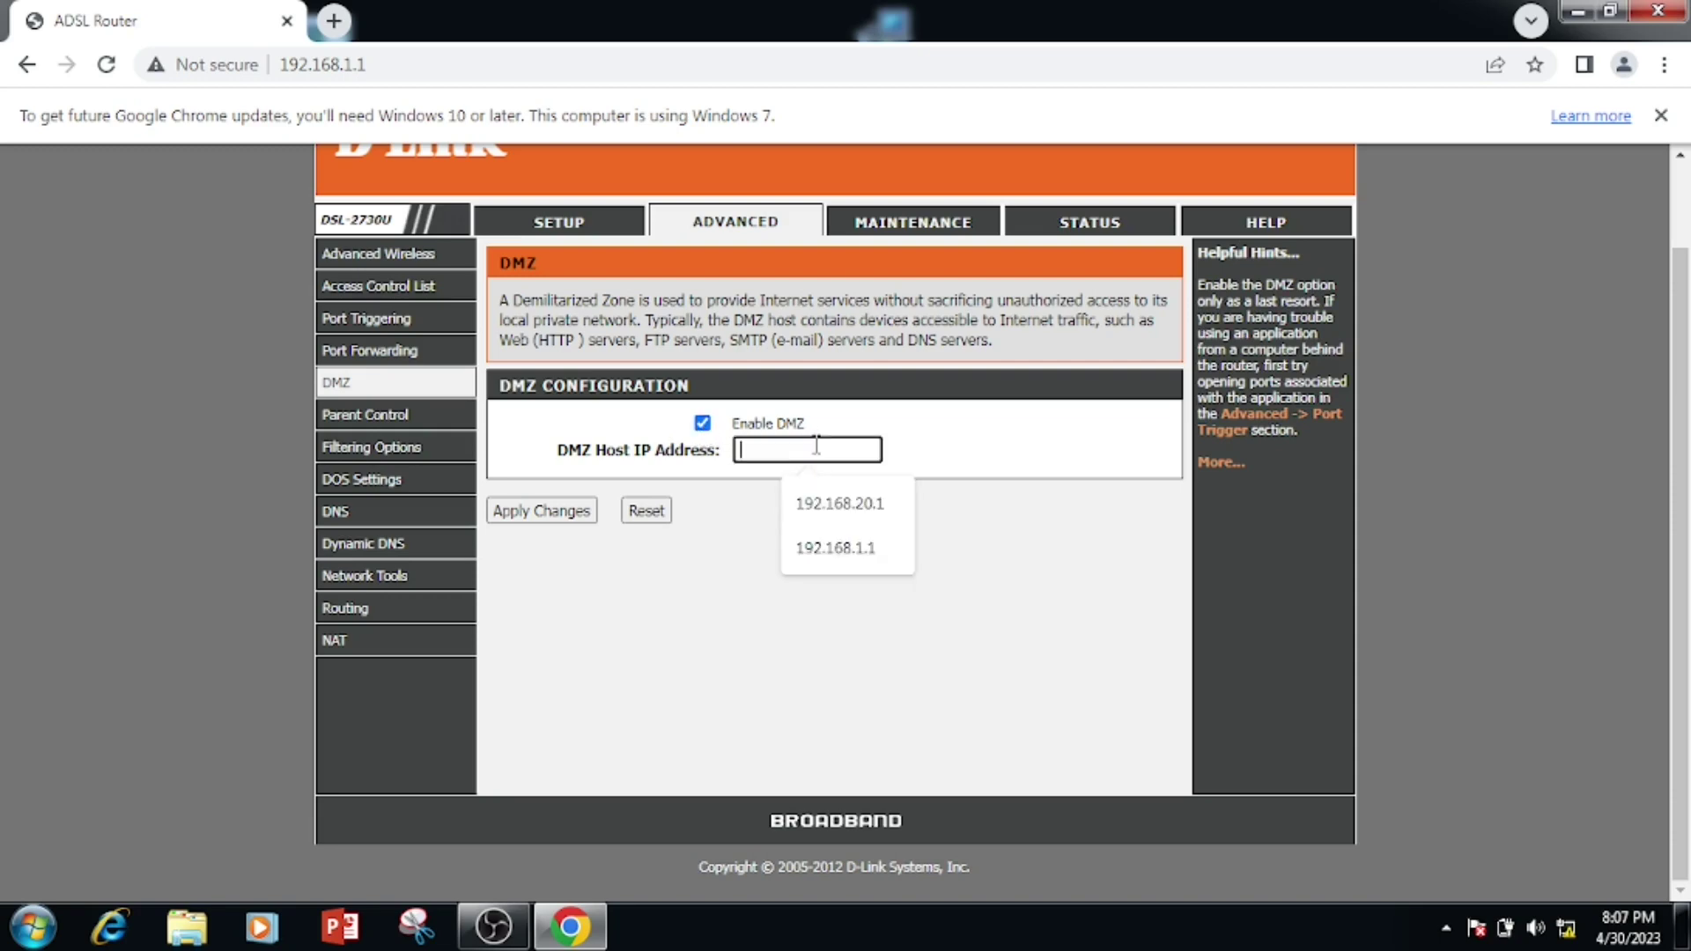
{"action": "left_click", "coordinate": [819, 548]}
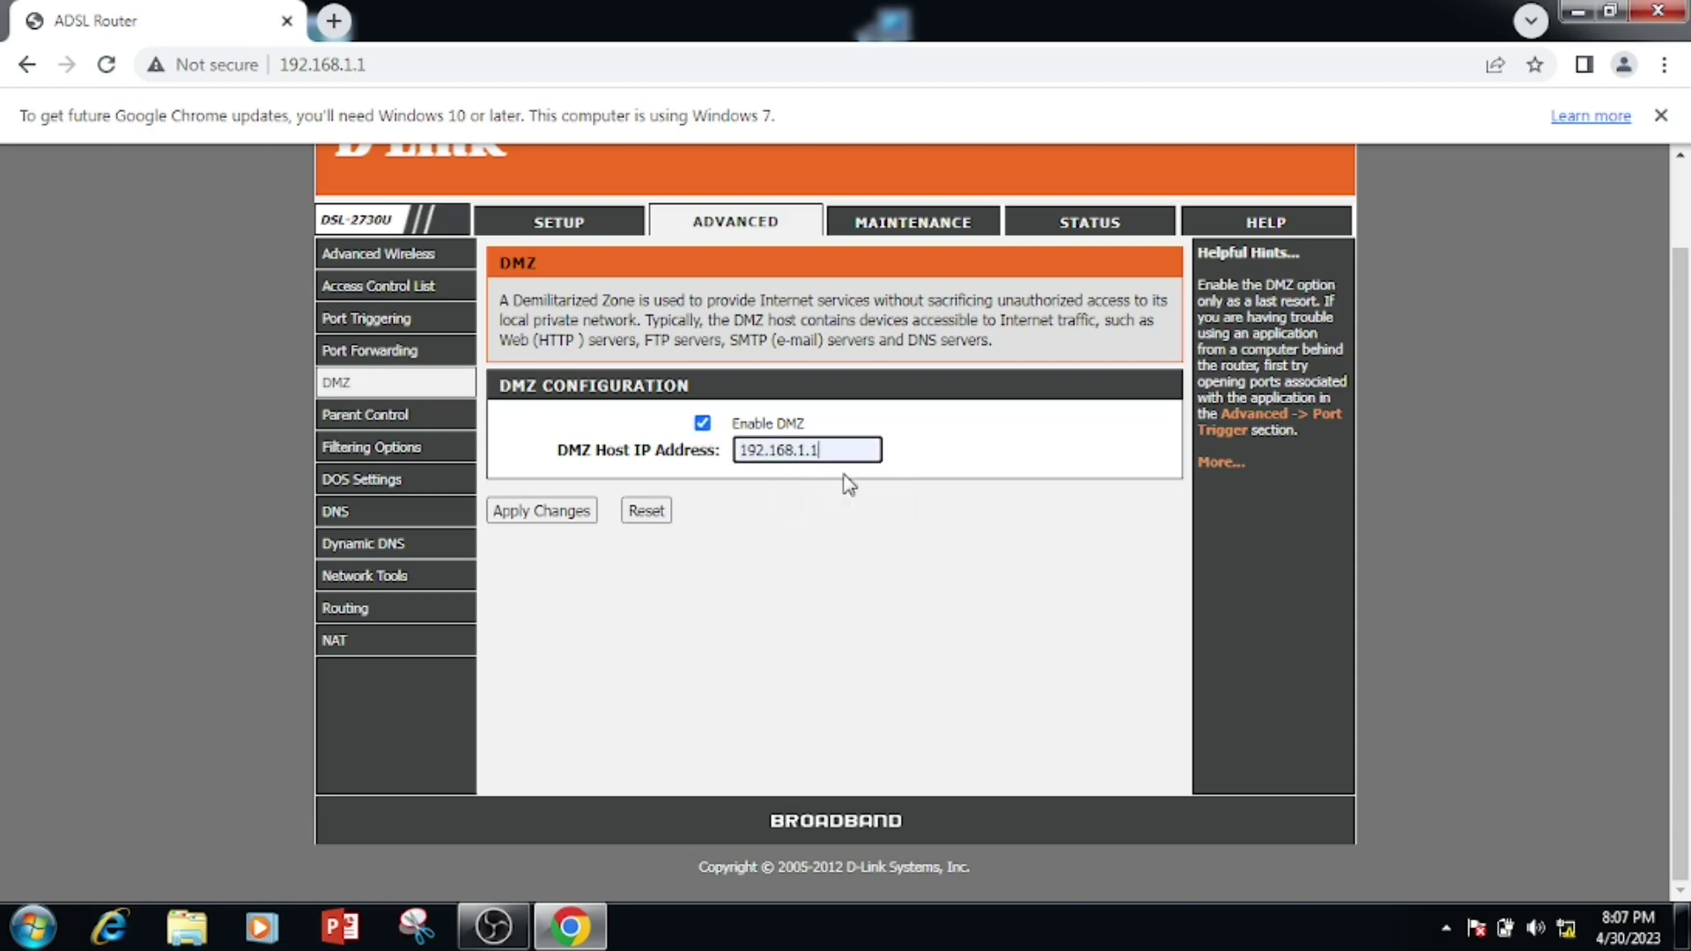
{"action": "key", "text": "BackSpace"}
{"action": "type", "text": "2"}
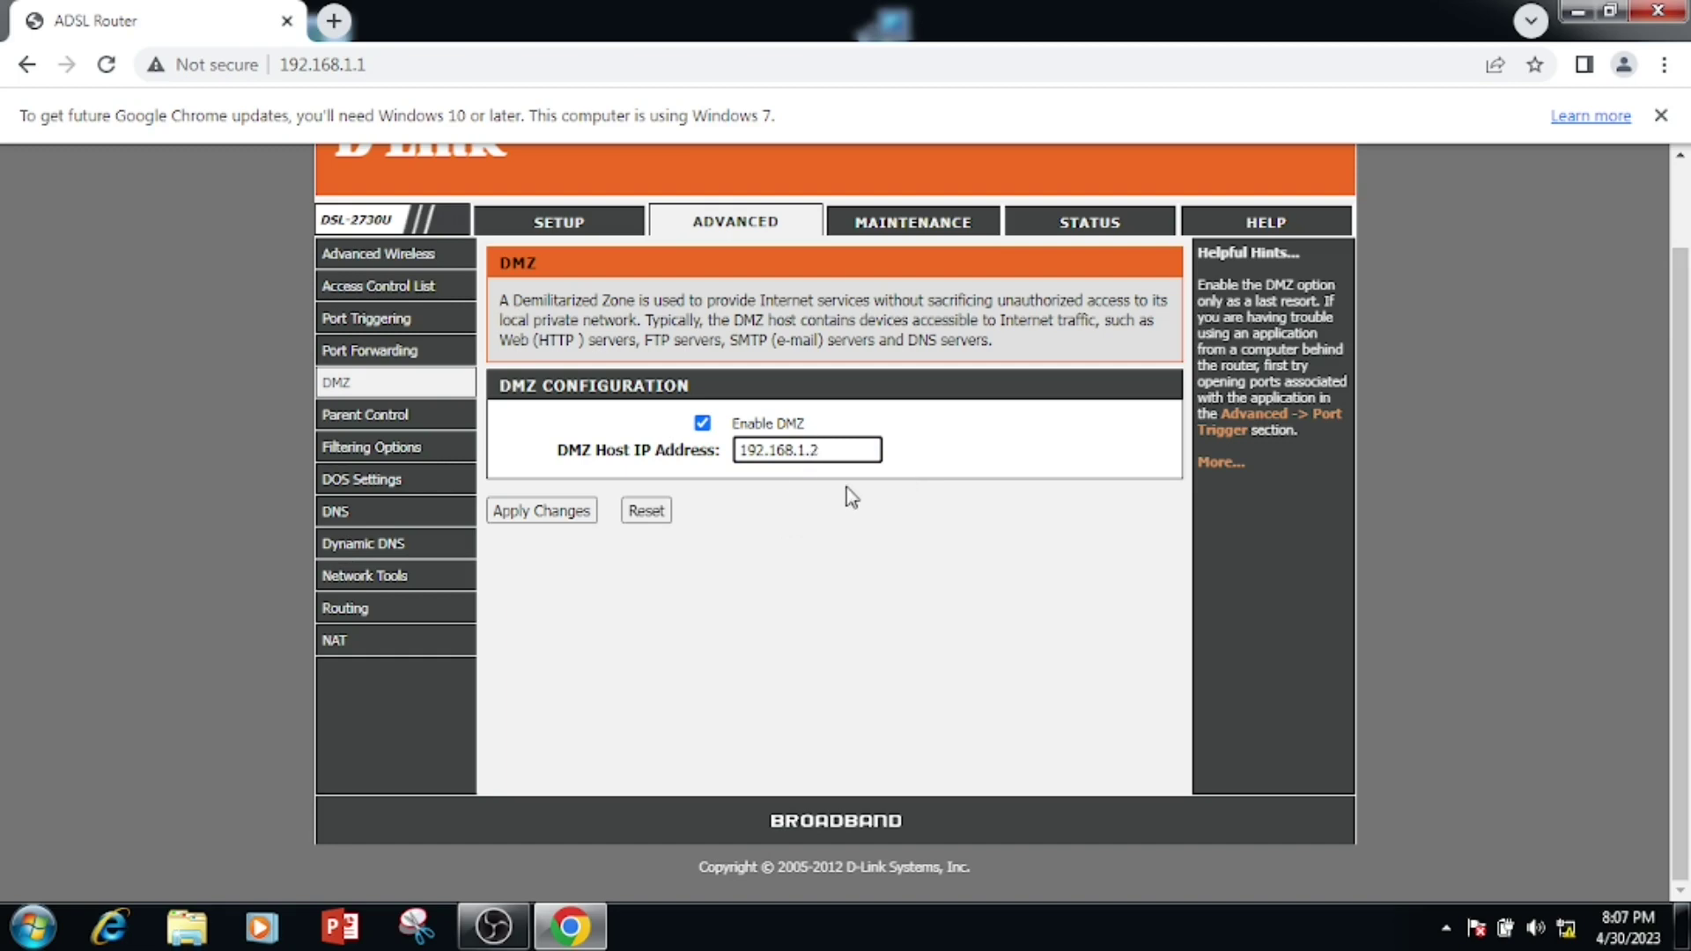
{"action": "left_click", "coordinate": [529, 514]}
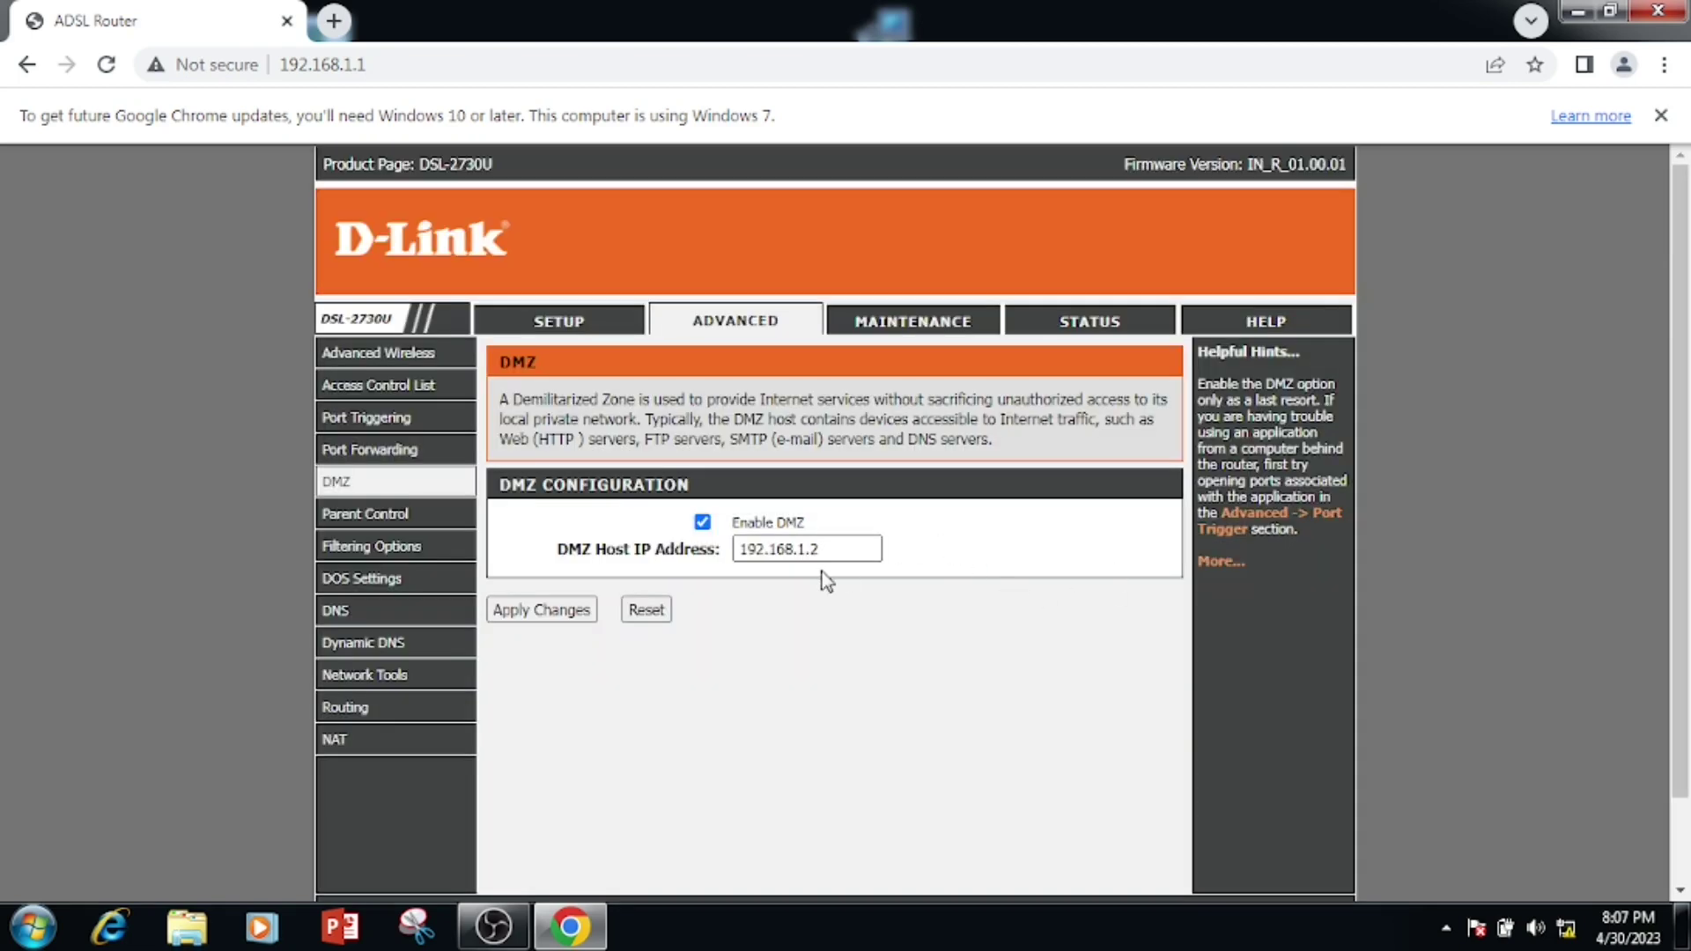
- Select the DMZ host address and part of the description text
{"action": "double_click", "coordinate": [814, 550]}
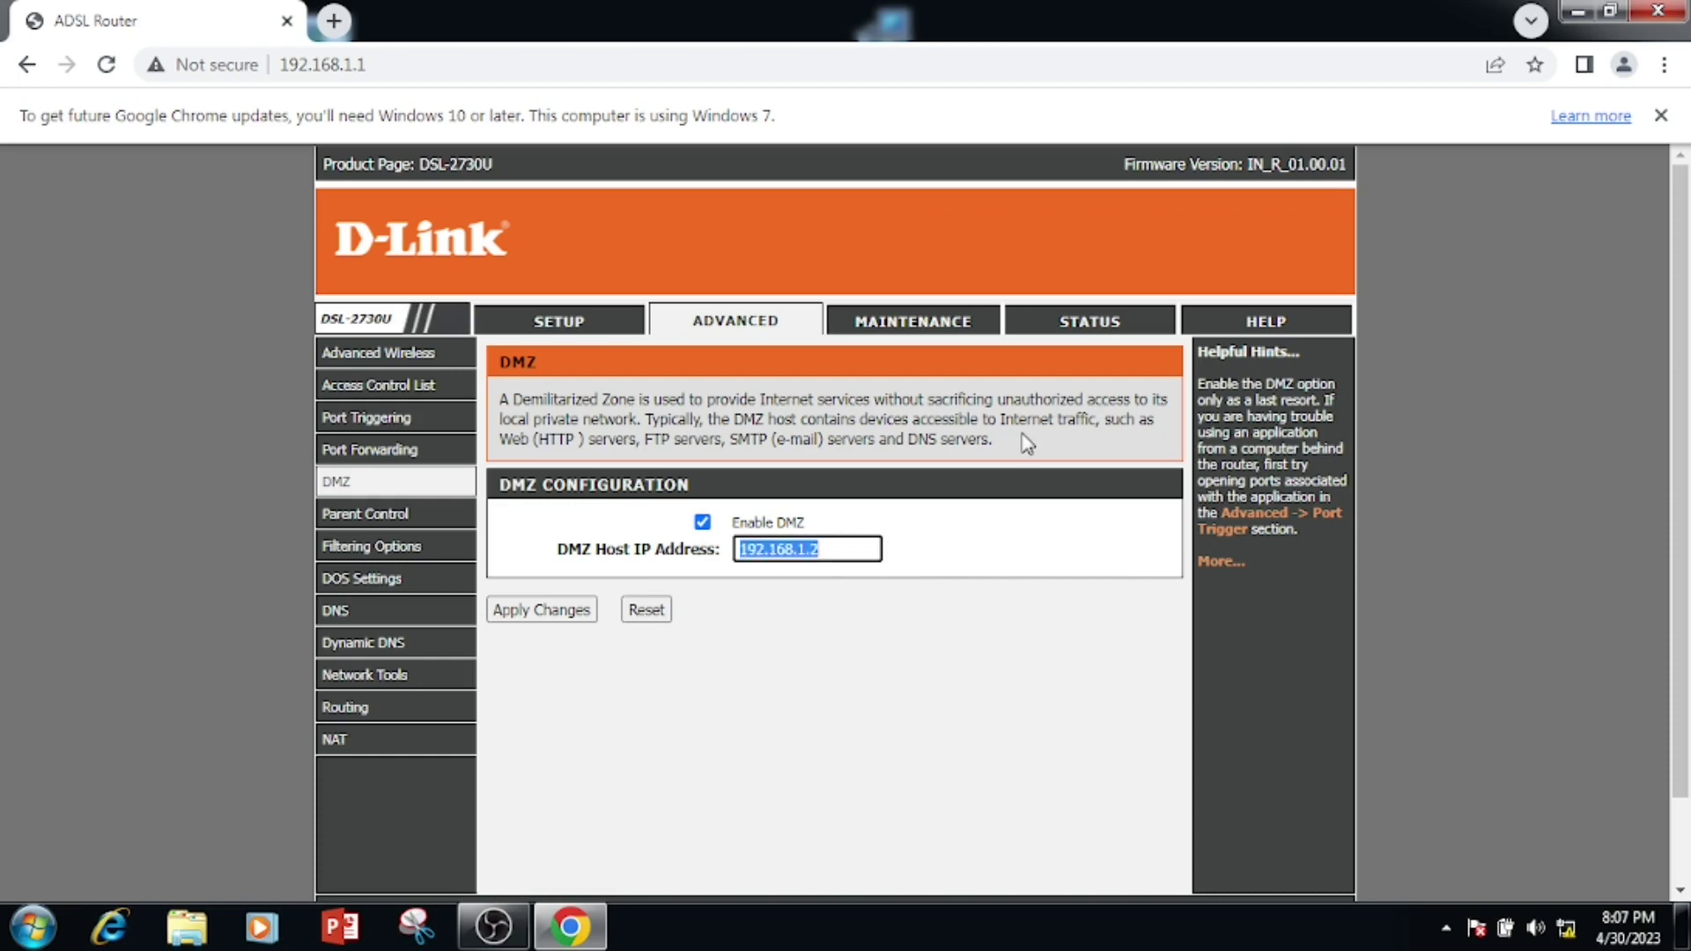
{"action": "left_click_drag", "start_coordinate": [1026, 448], "coordinate": [499, 416]}
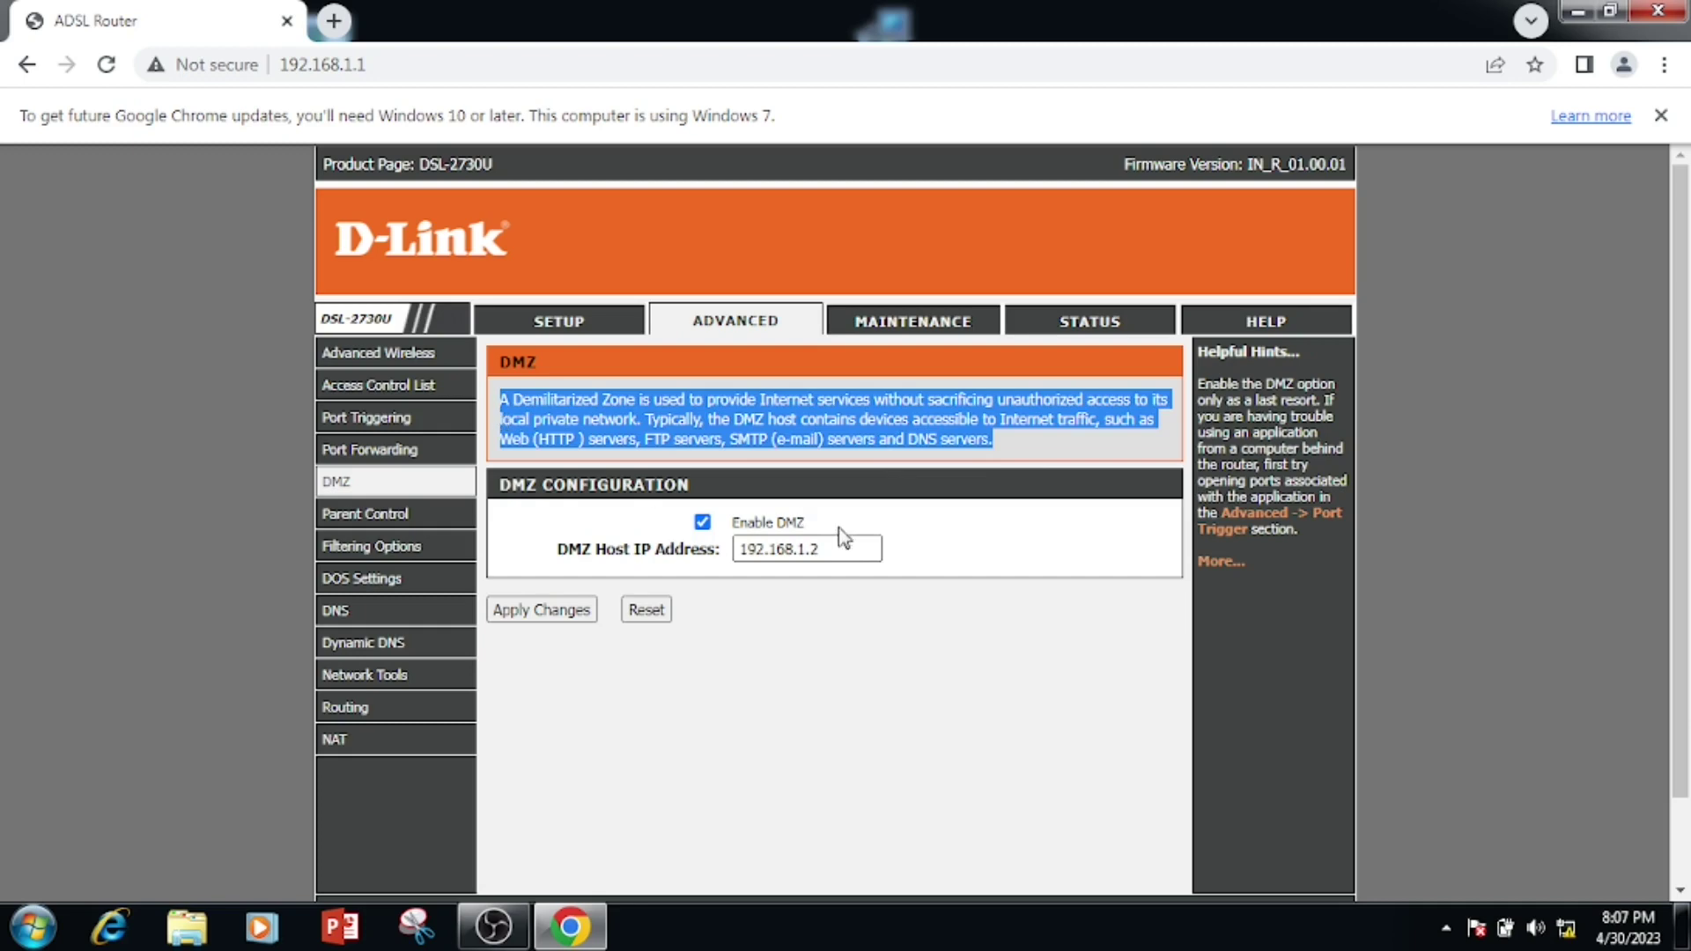
{"action": "left_click_drag", "start_coordinate": [838, 549], "coordinate": [738, 548]}
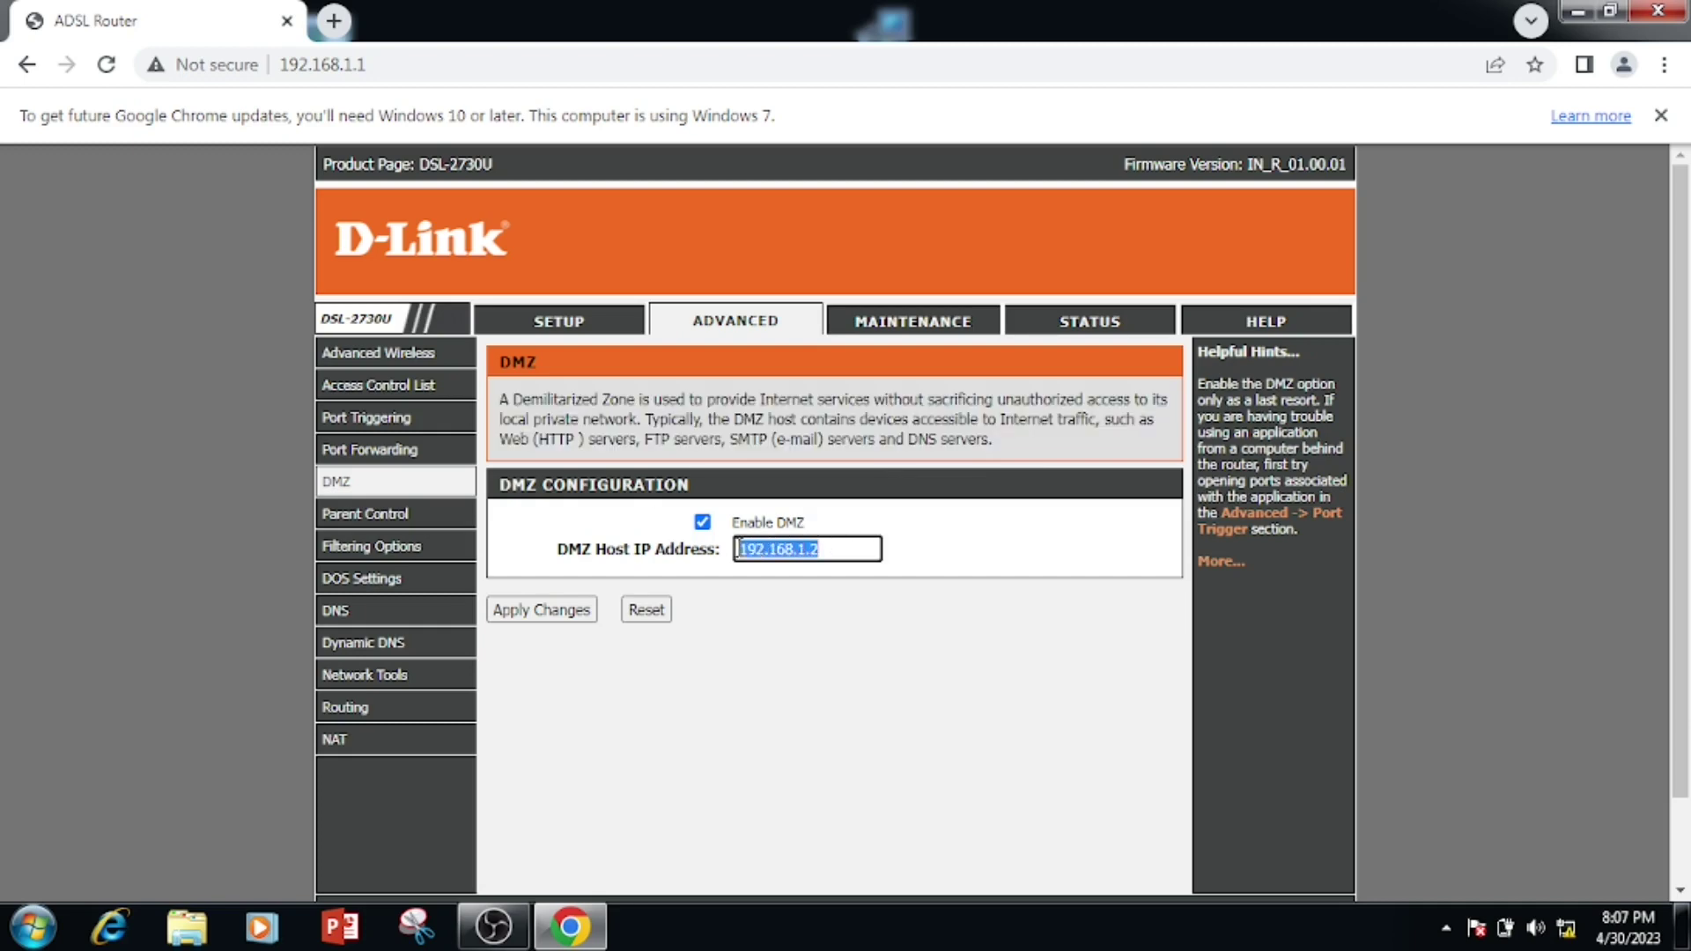
- Untick Enable DMZ and apply, leaving host 192.168.1.2 greyed out
{"action": "mouse_move", "coordinate": [412, 562]}
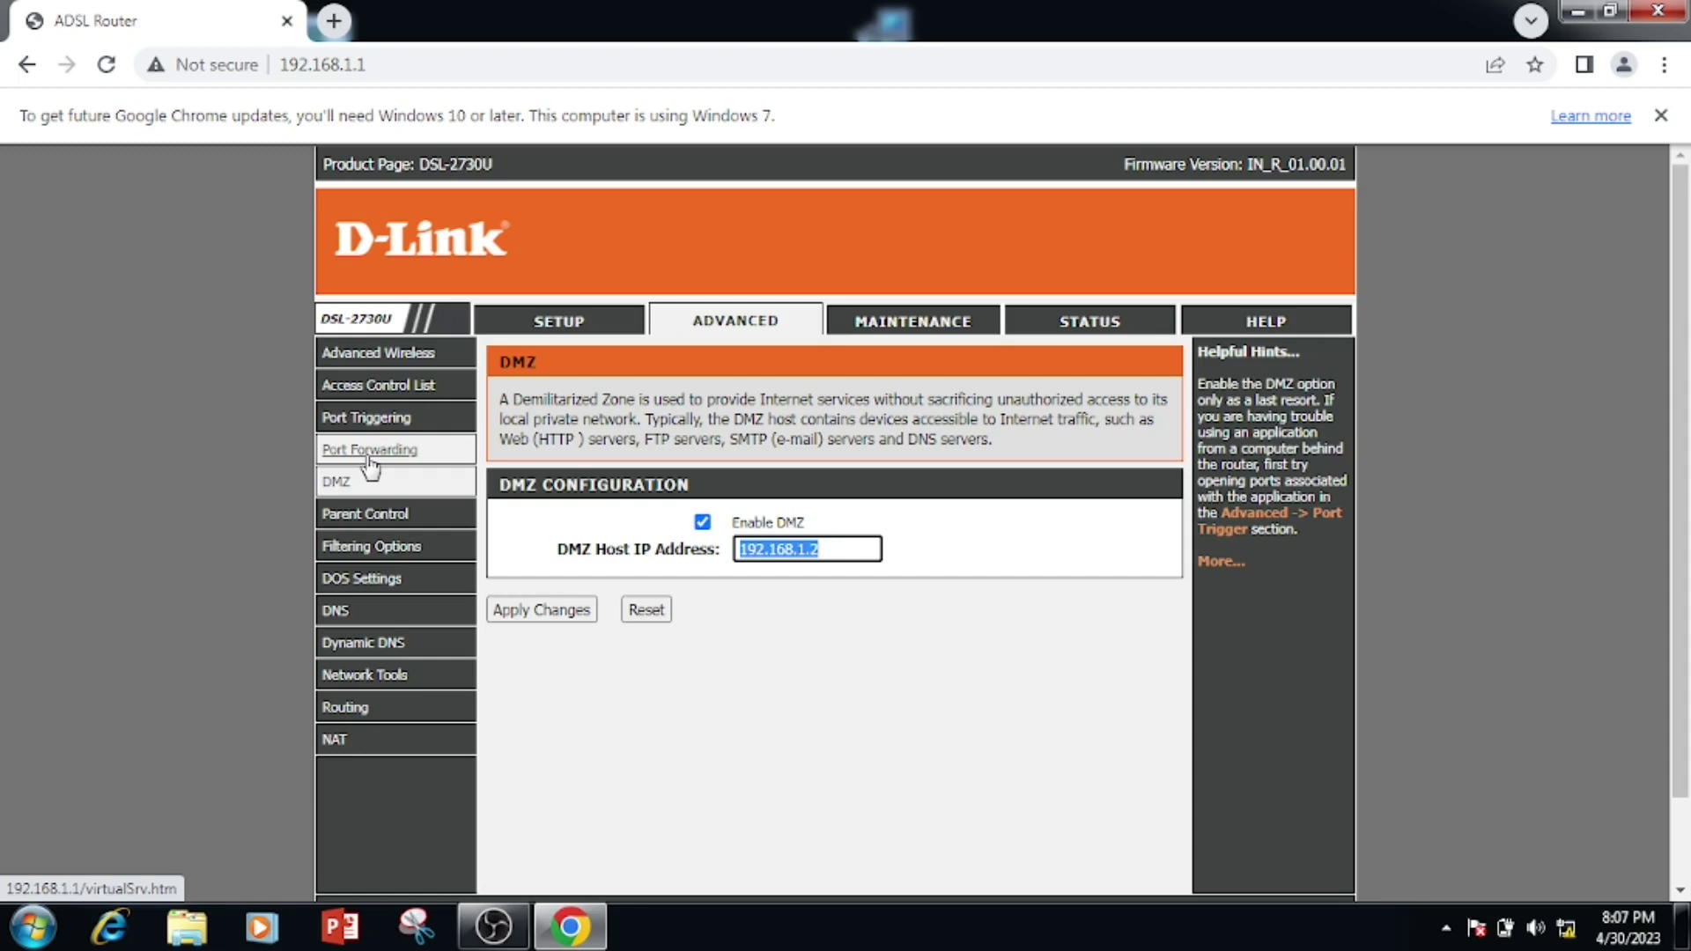
{"action": "left_click_drag", "start_coordinate": [808, 550], "coordinate": [715, 549]}
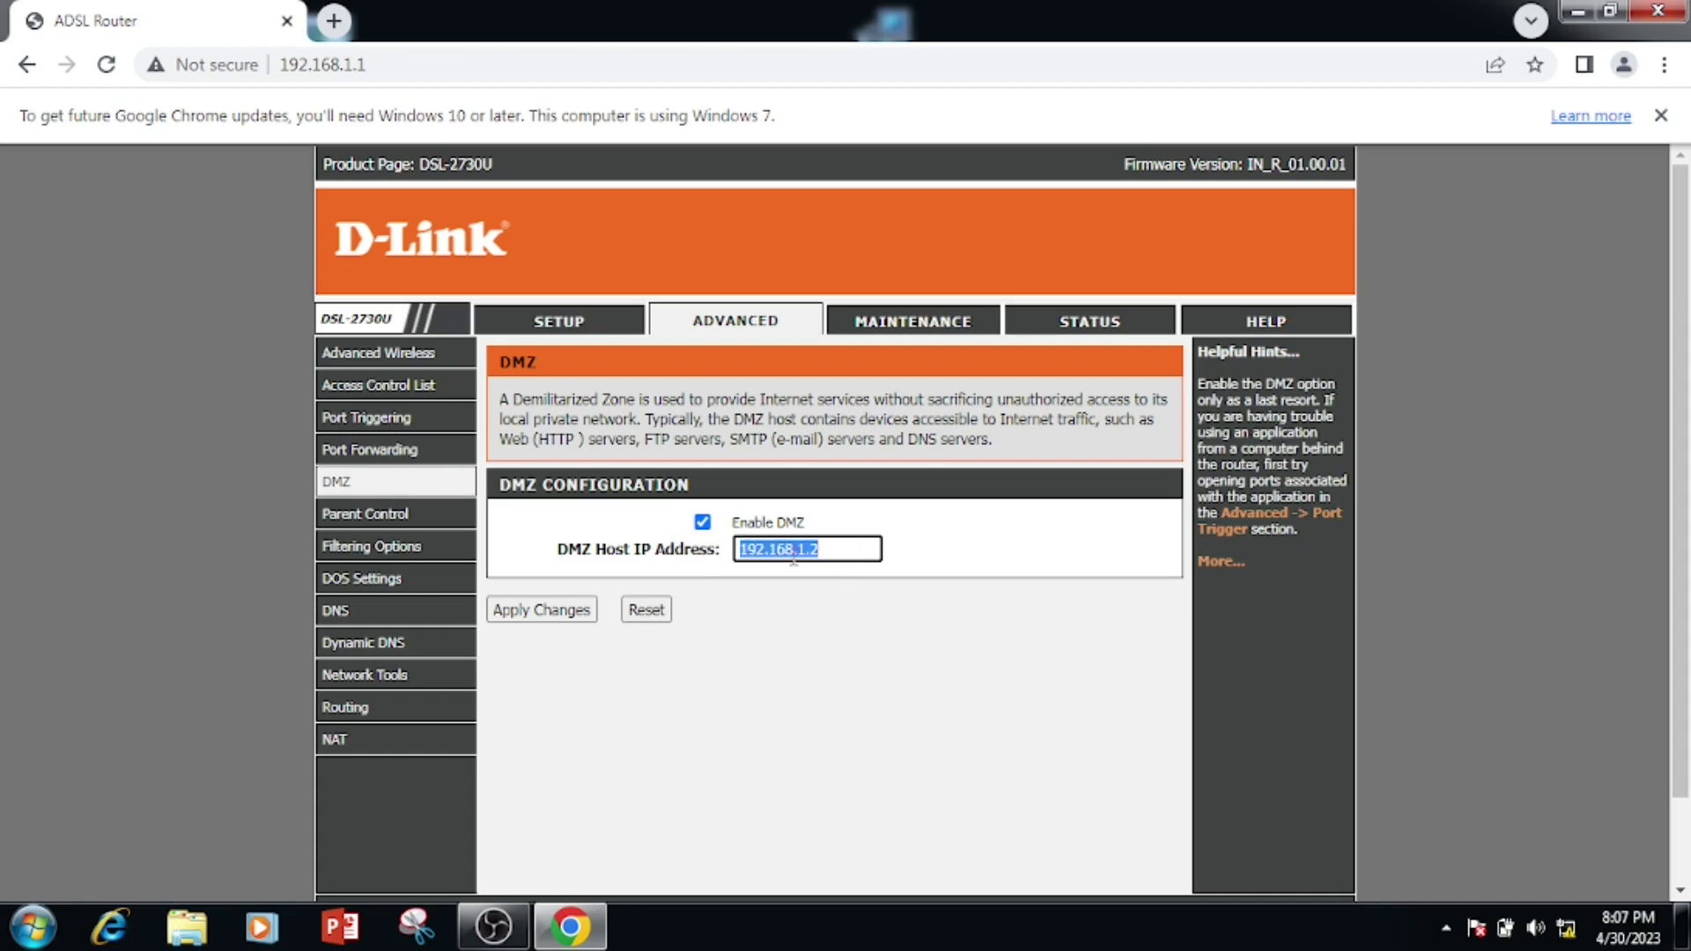
{"action": "left_click", "coordinate": [702, 522]}
{"action": "left_click", "coordinate": [558, 610]}
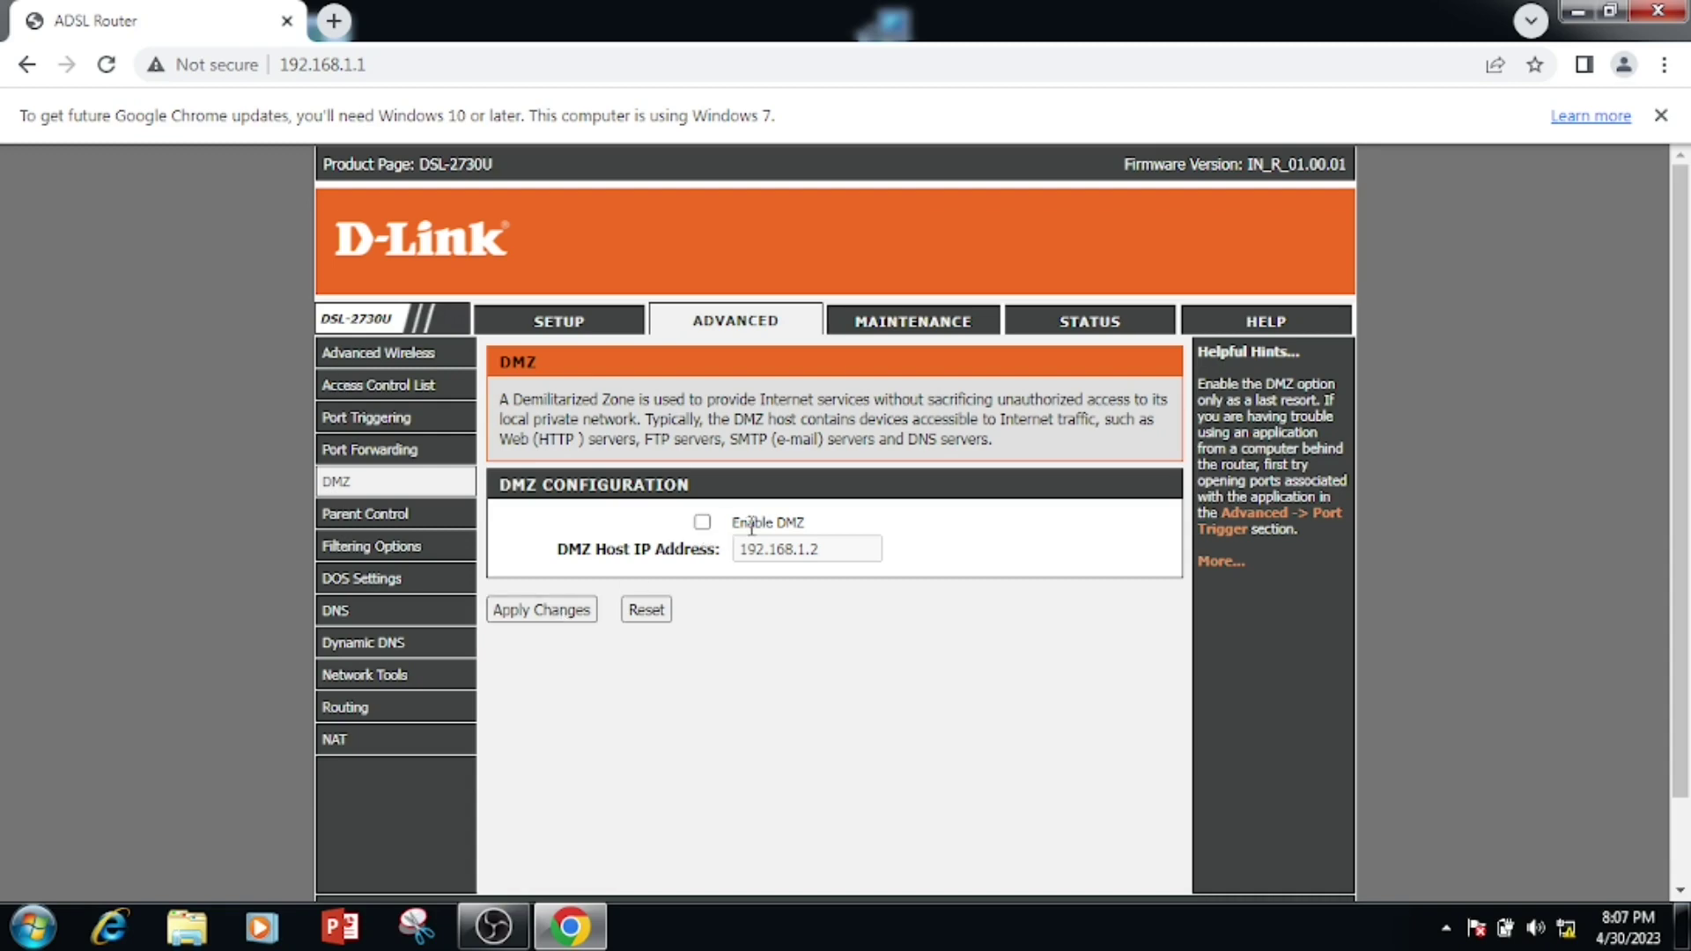
{"action": "left_click", "coordinate": [542, 613]}
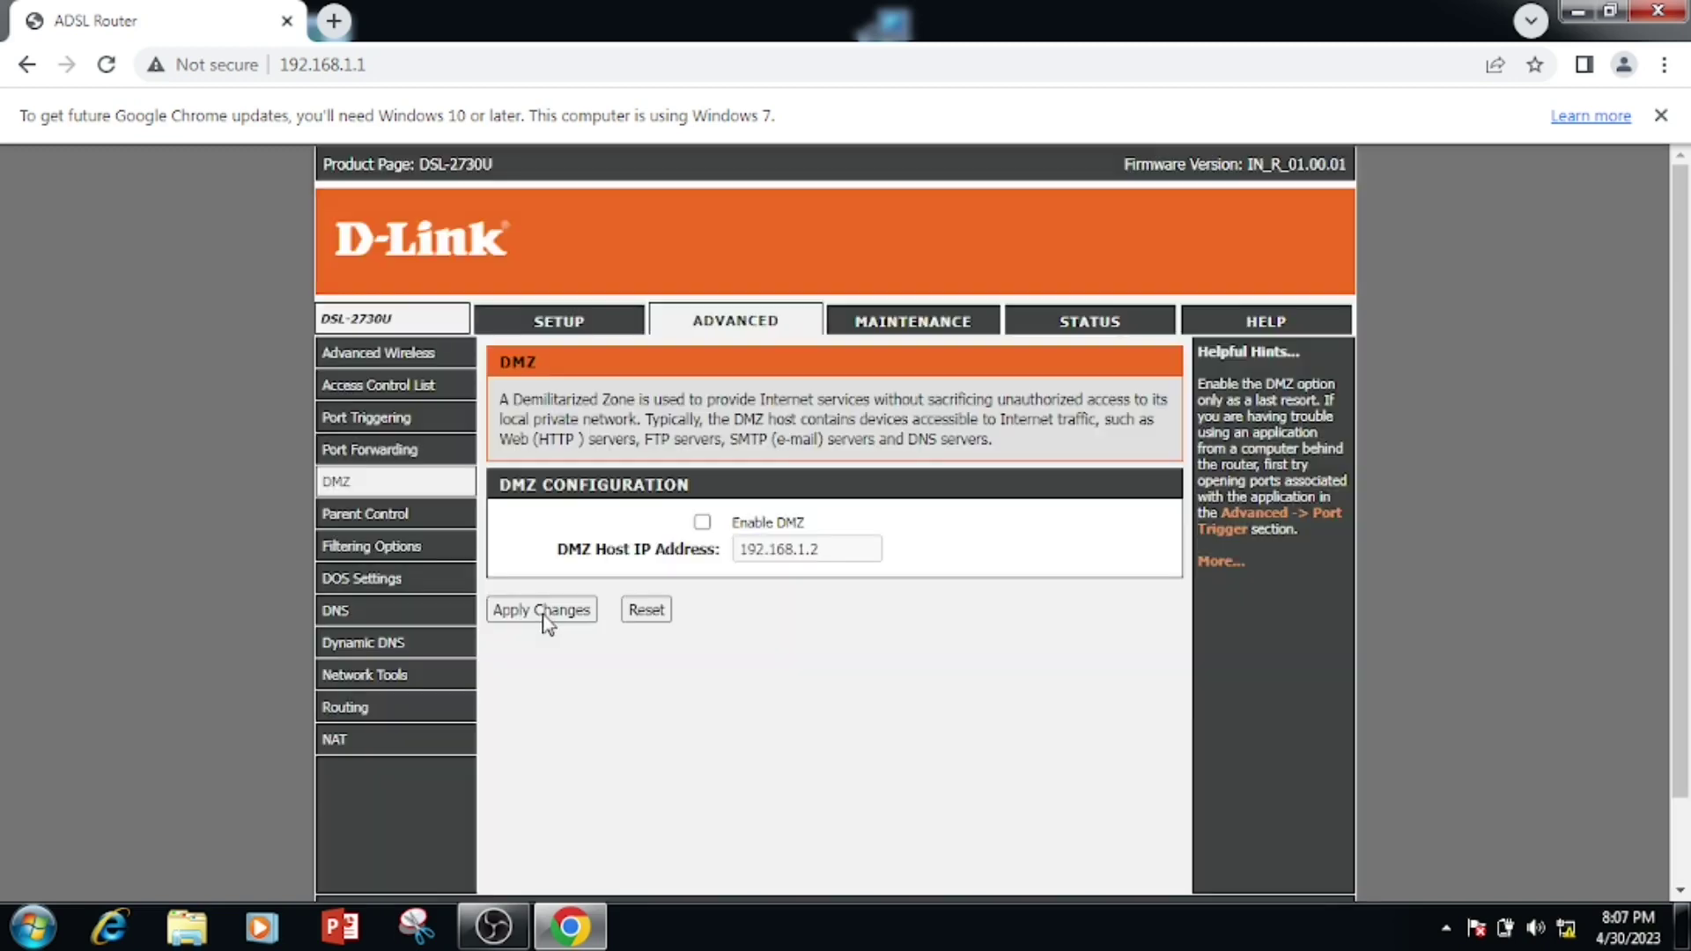
- Open Port Forwarding and browse the predefined services, leaving AUTH selected
{"action": "left_click", "coordinate": [358, 454]}
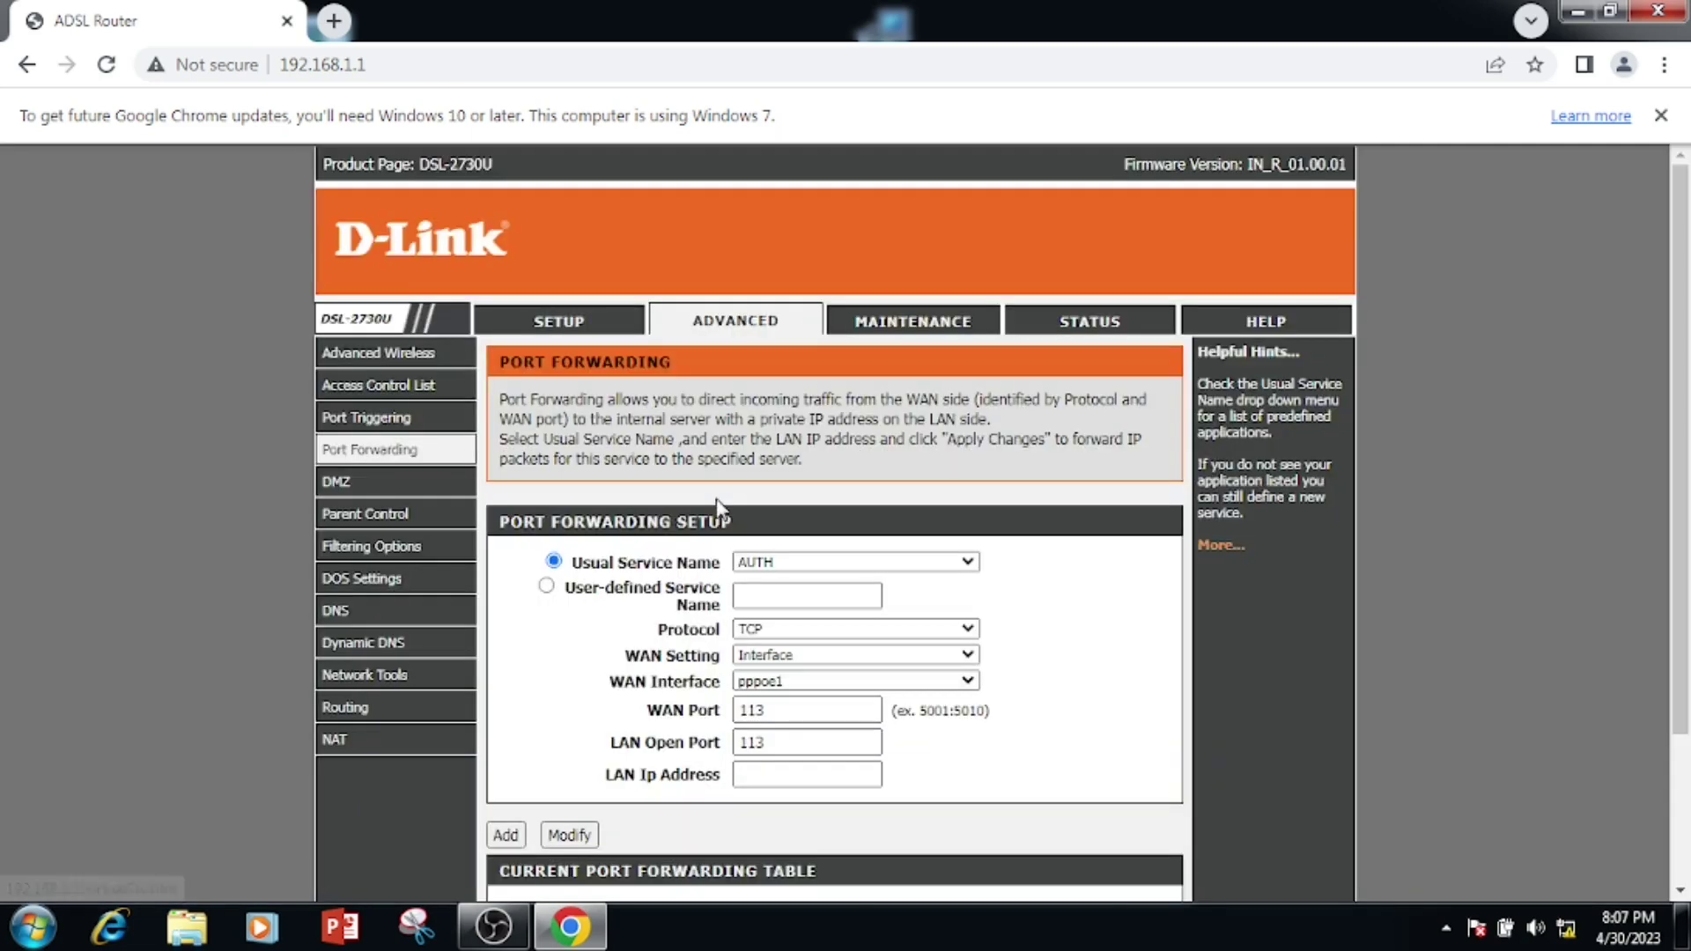
{"action": "scroll", "coordinate": [724, 520], "scroll_direction": "down", "scroll_amount": 1}
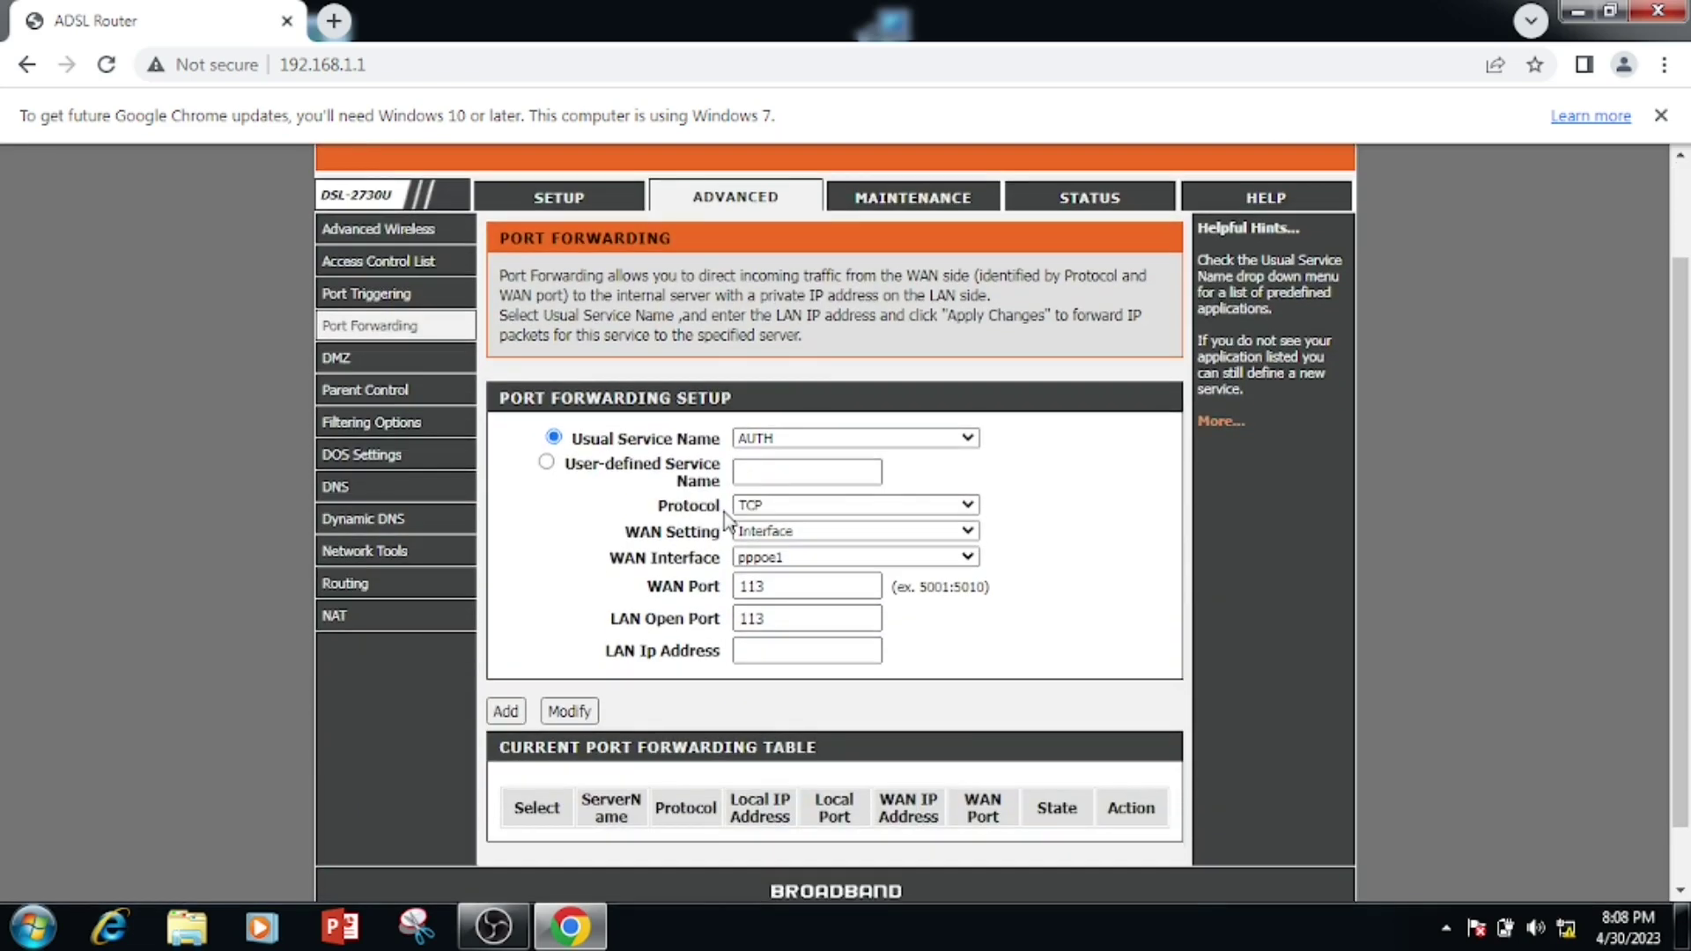
{"action": "scroll", "coordinate": [728, 520], "scroll_direction": "down", "scroll_amount": 1}
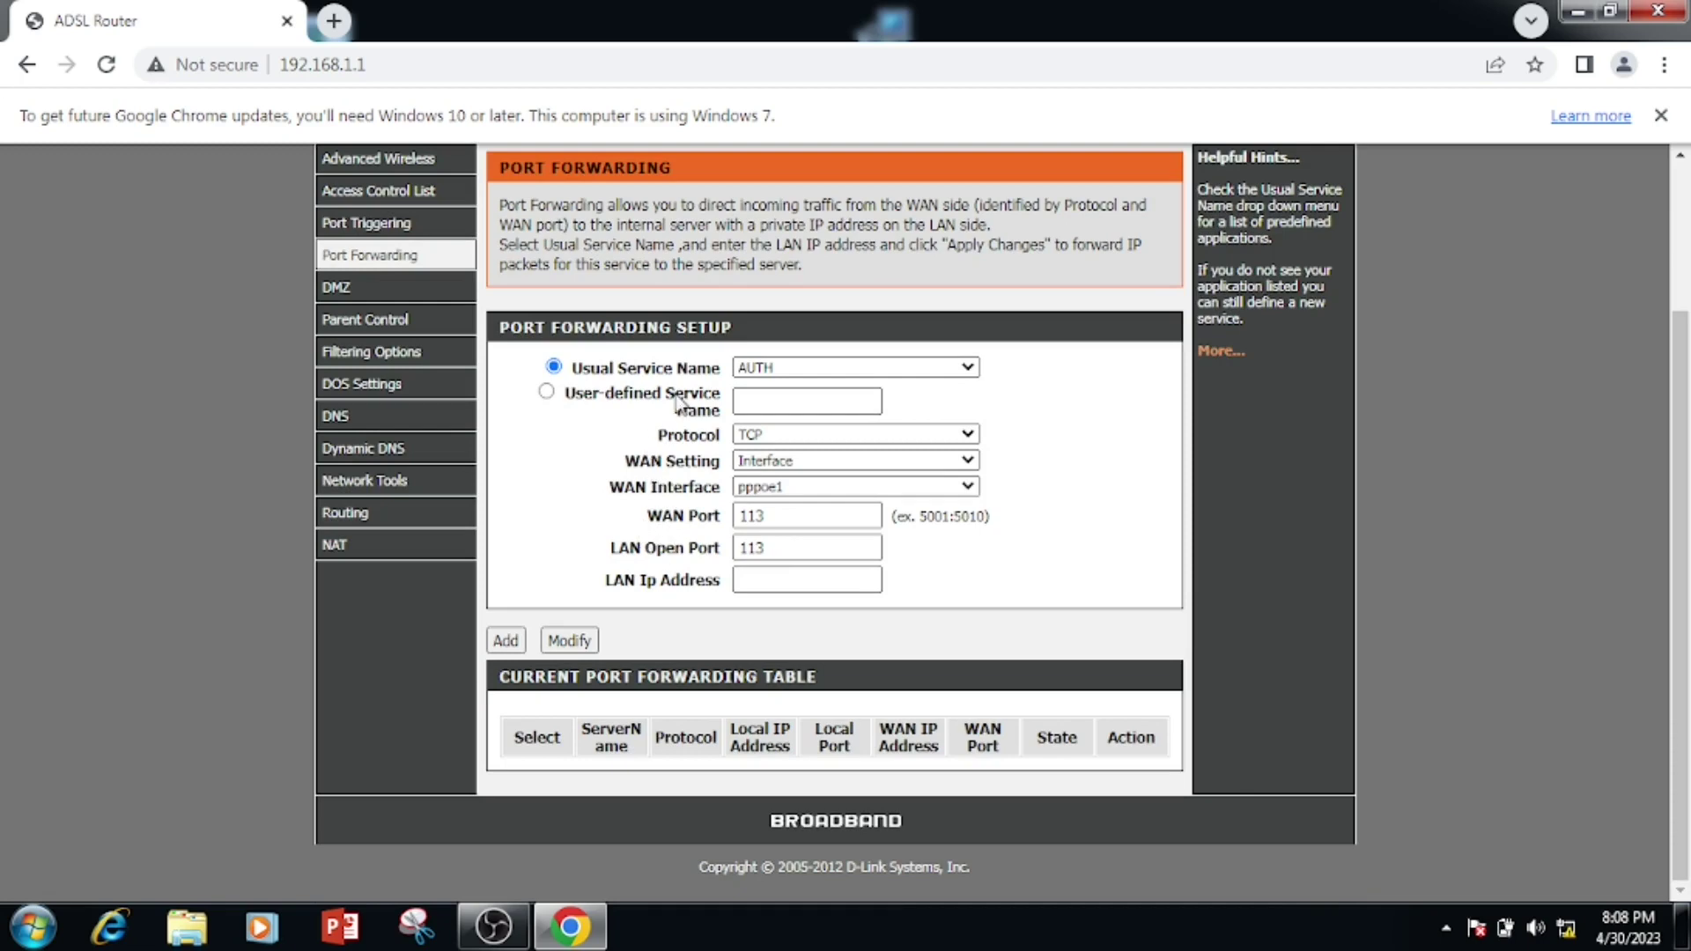
{"action": "left_click", "coordinate": [798, 366]}
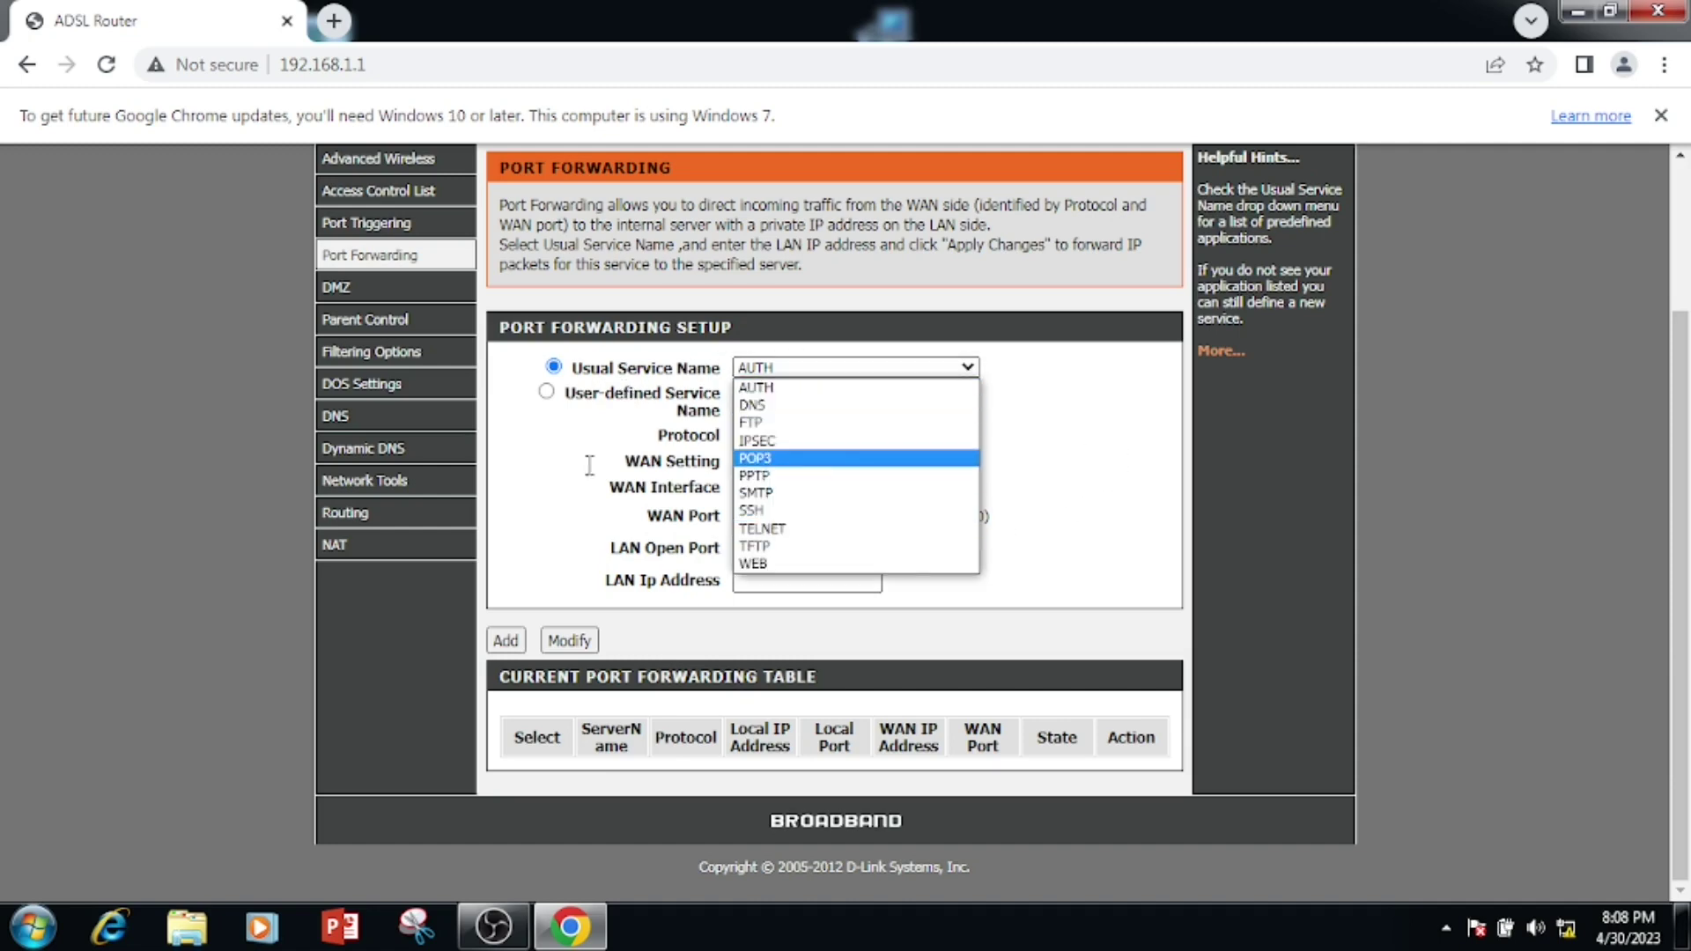
{"action": "left_click", "coordinate": [557, 456]}
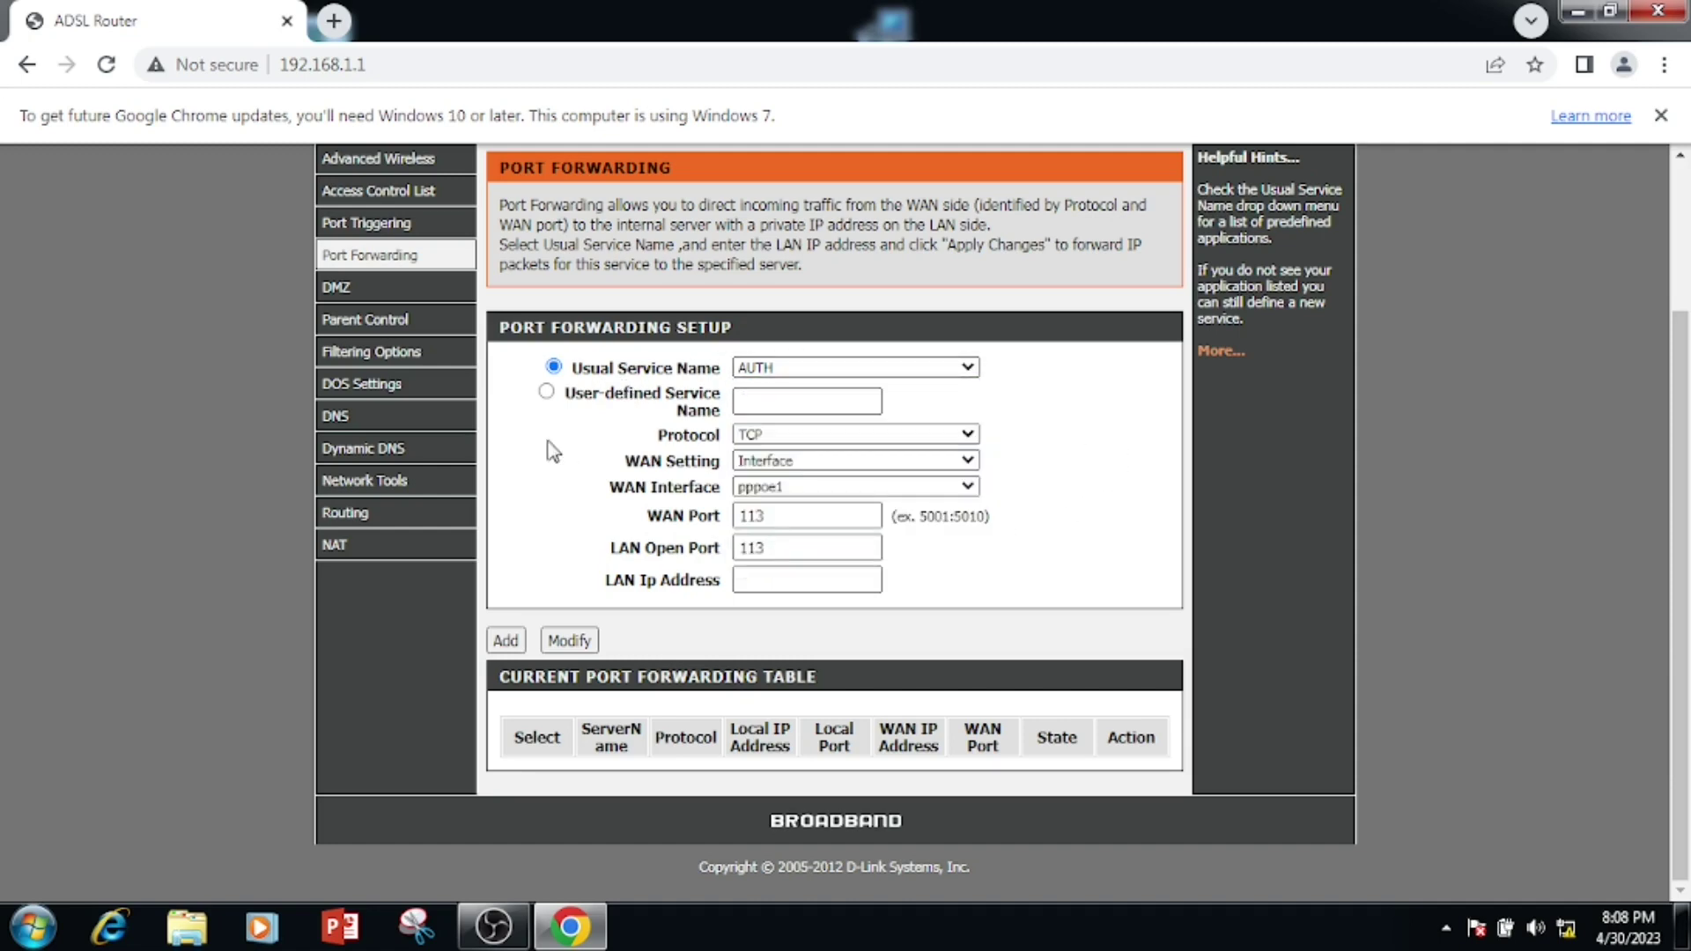
- Switch to a user-defined service name and enter 'Test'
{"action": "left_click", "coordinate": [547, 392]}
{"action": "left_click", "coordinate": [801, 399]}
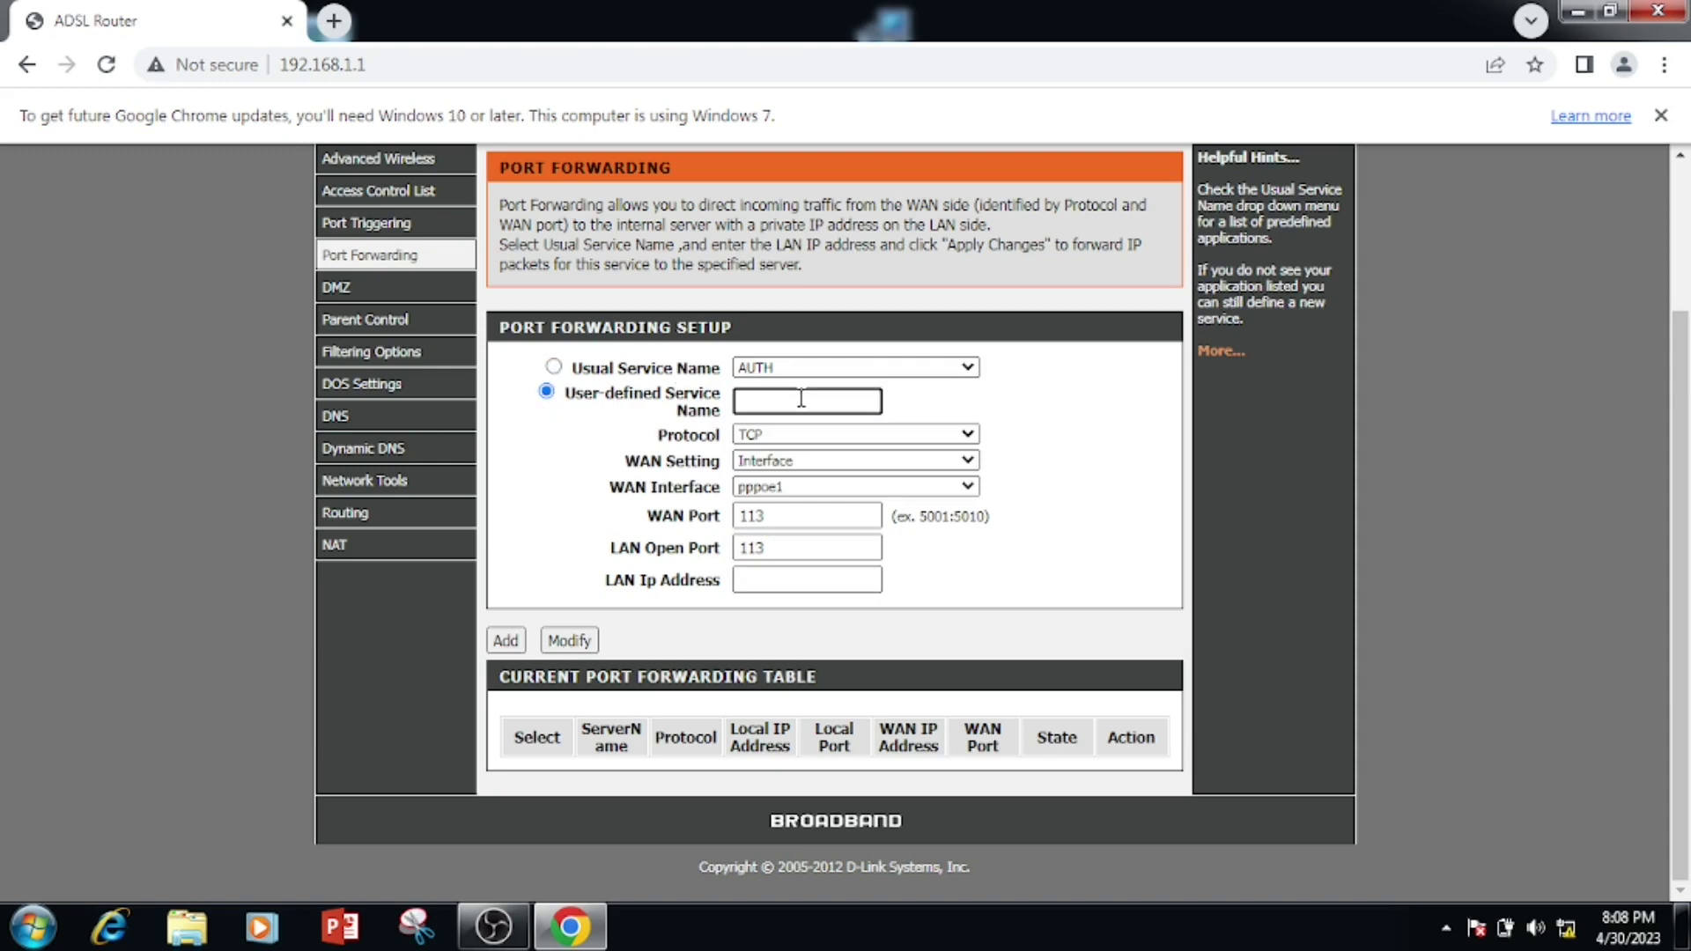
{"action": "type", "text": "Test"}
{"action": "left_click", "coordinate": [777, 440]}
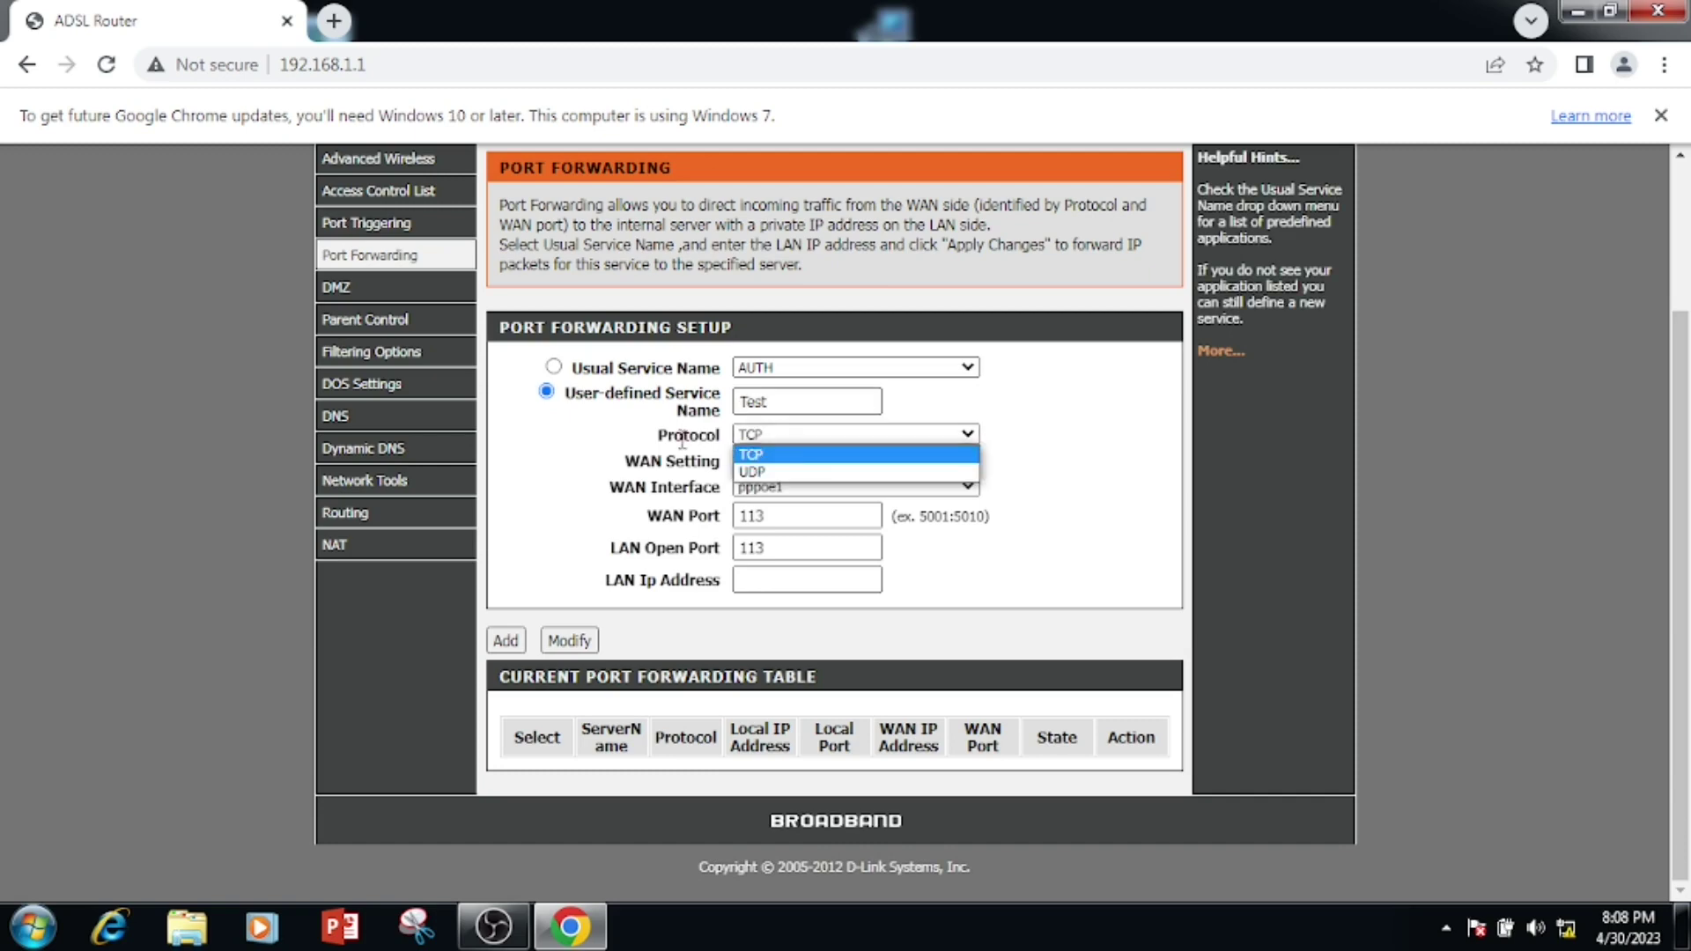
{"action": "left_click", "coordinate": [821, 454]}
{"action": "left_click", "coordinate": [819, 442]}
{"action": "left_click", "coordinate": [786, 456]}
{"action": "left_click", "coordinate": [780, 461]}
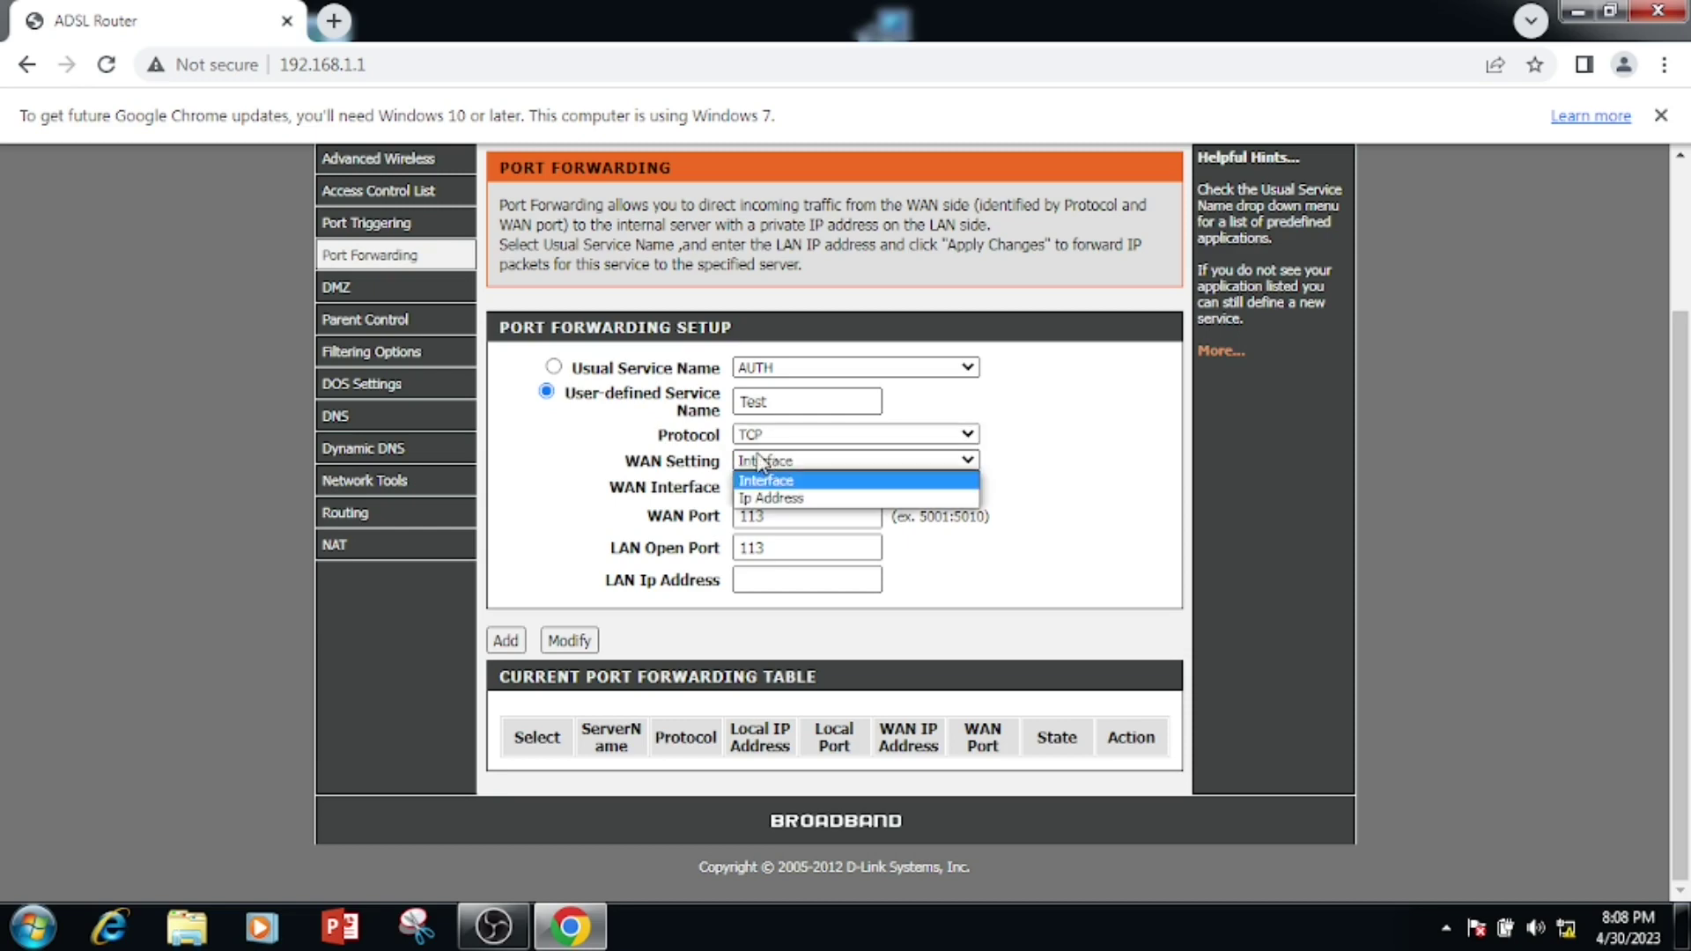
{"action": "left_click", "coordinate": [782, 480]}
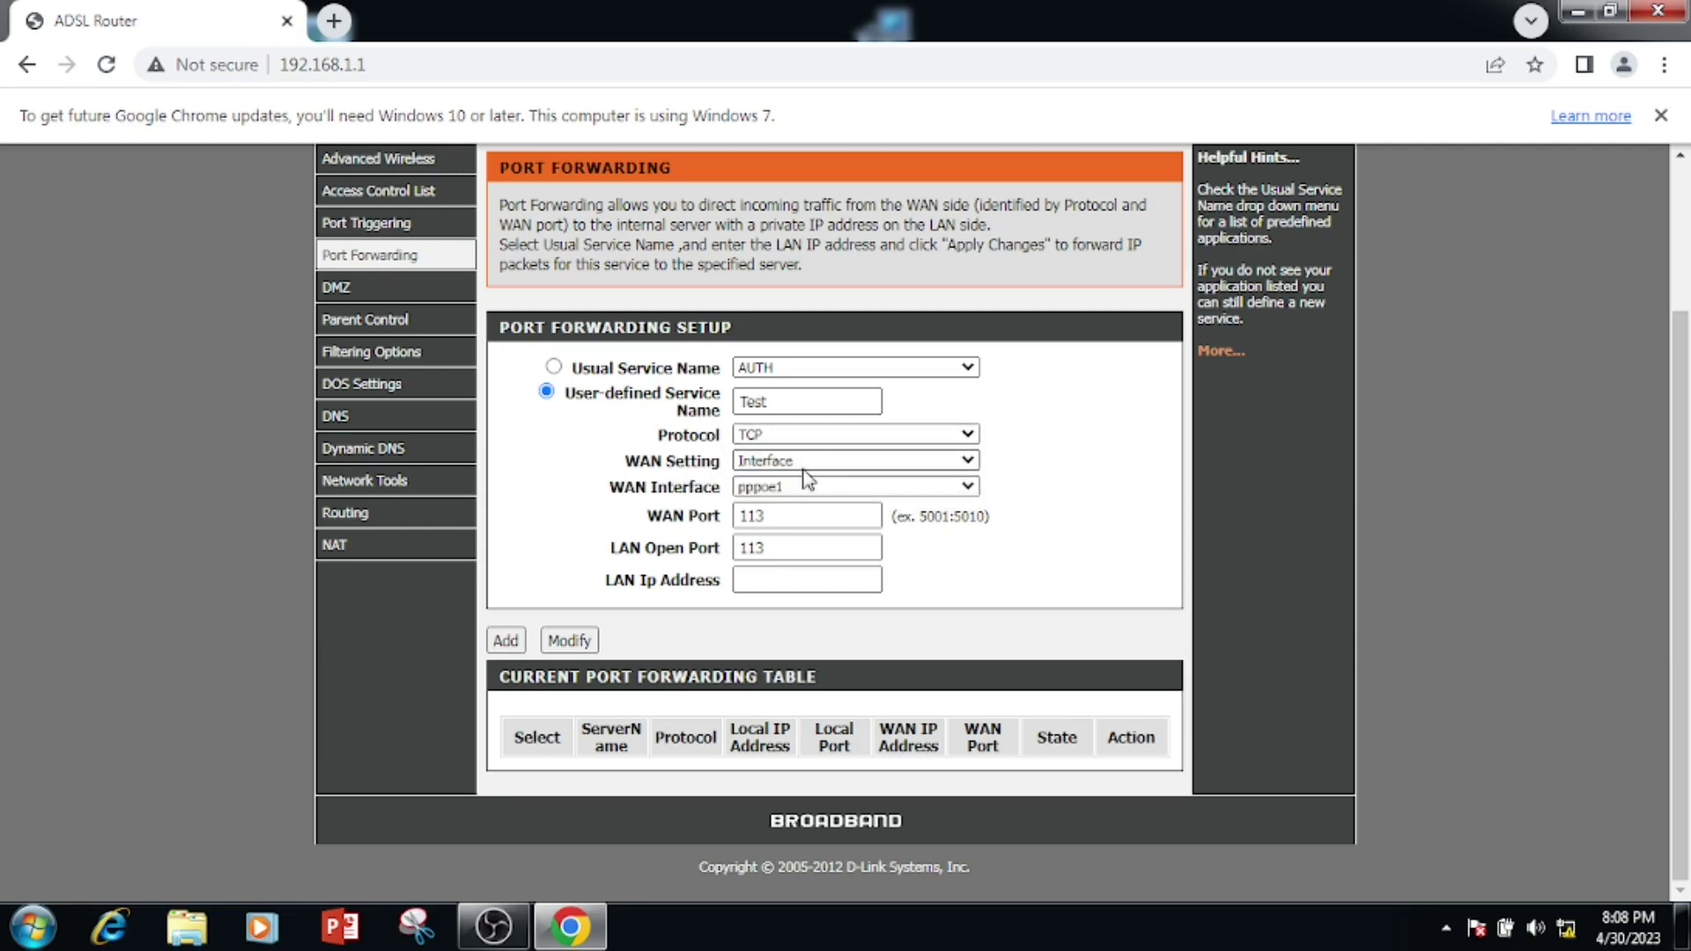
{"action": "left_click", "coordinate": [803, 462]}
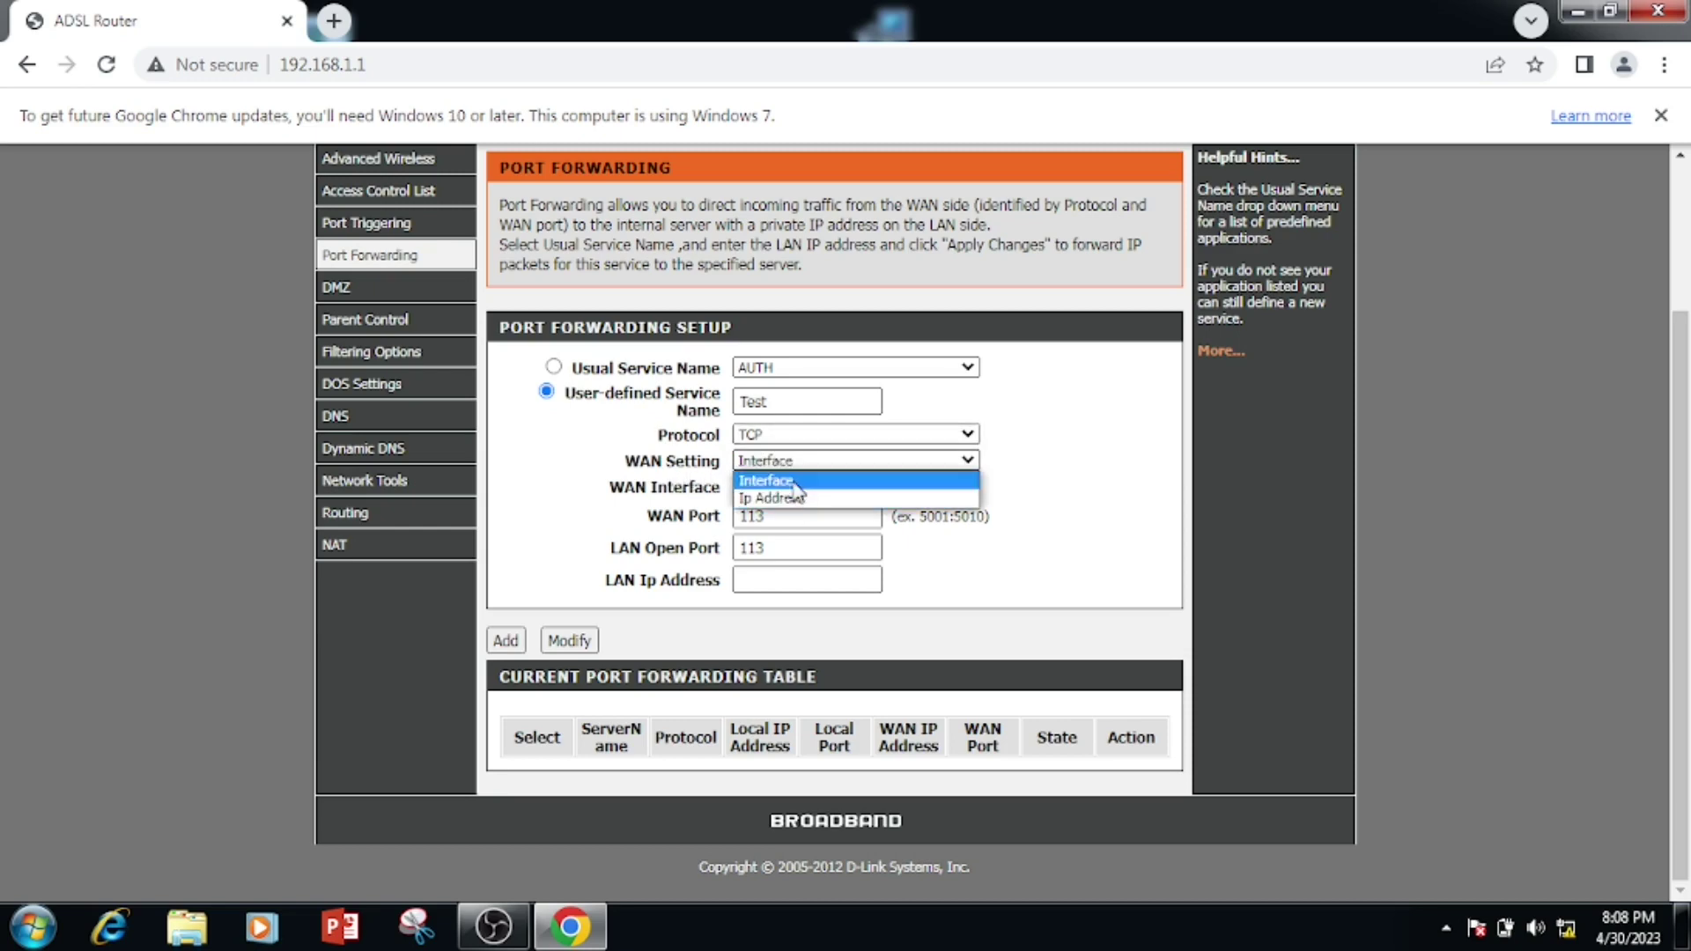
{"action": "left_click", "coordinate": [768, 483]}
{"action": "left_click", "coordinate": [766, 495]}
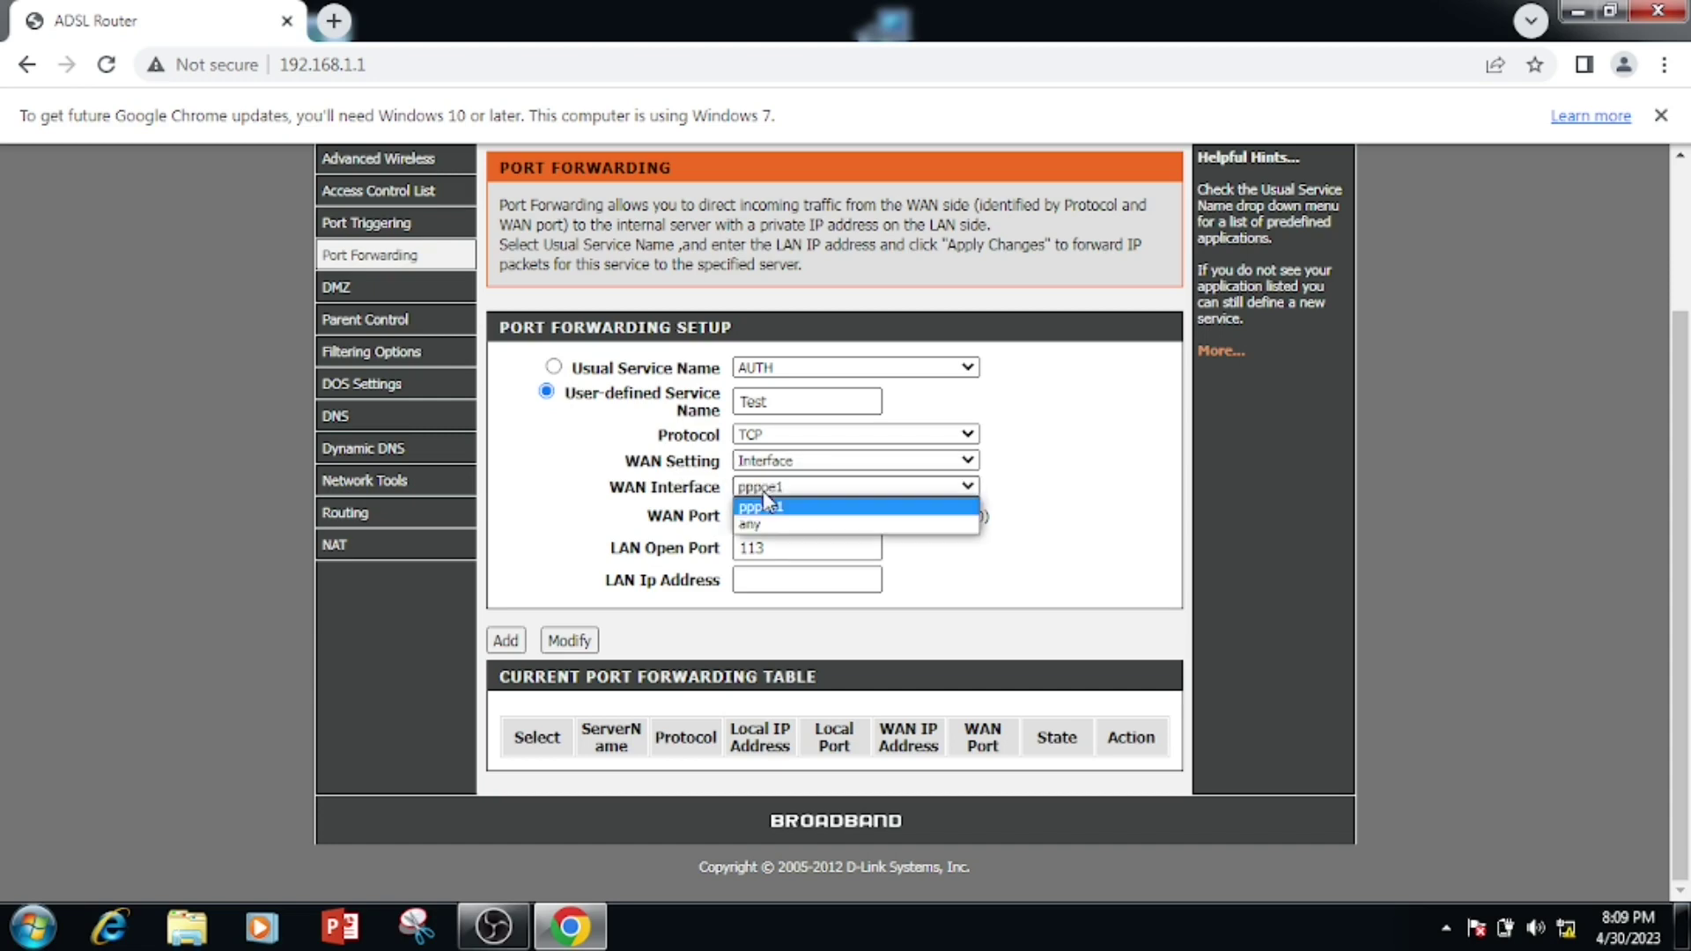
{"action": "left_click", "coordinate": [771, 509]}
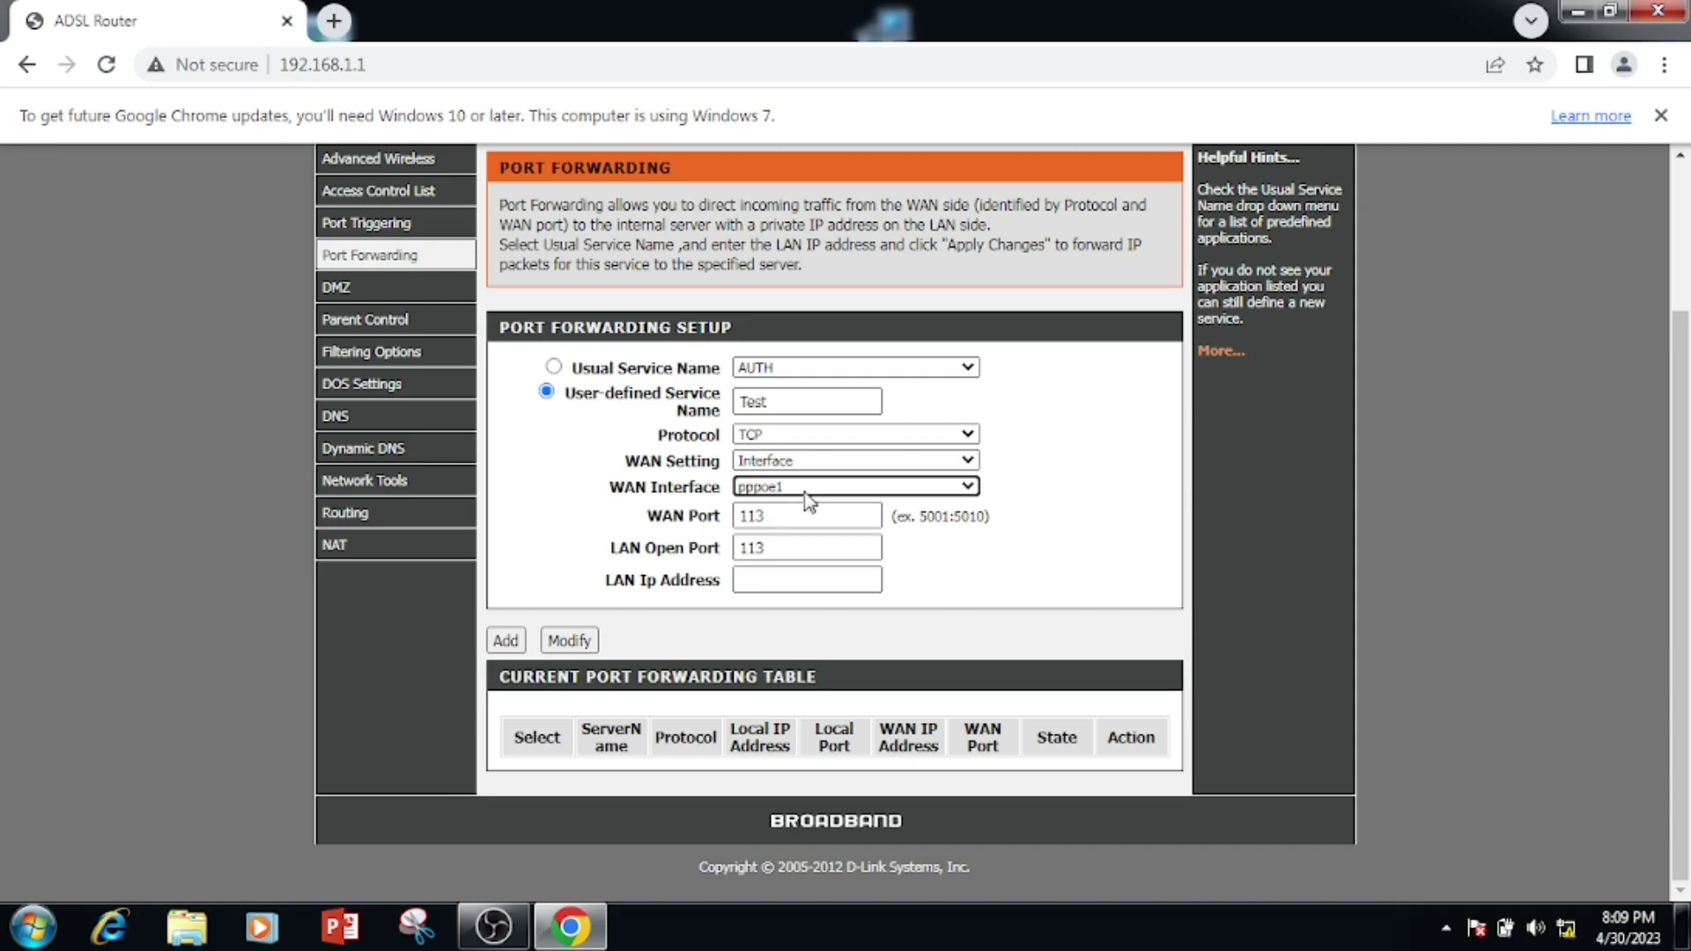
{"action": "left_click", "coordinate": [785, 465]}
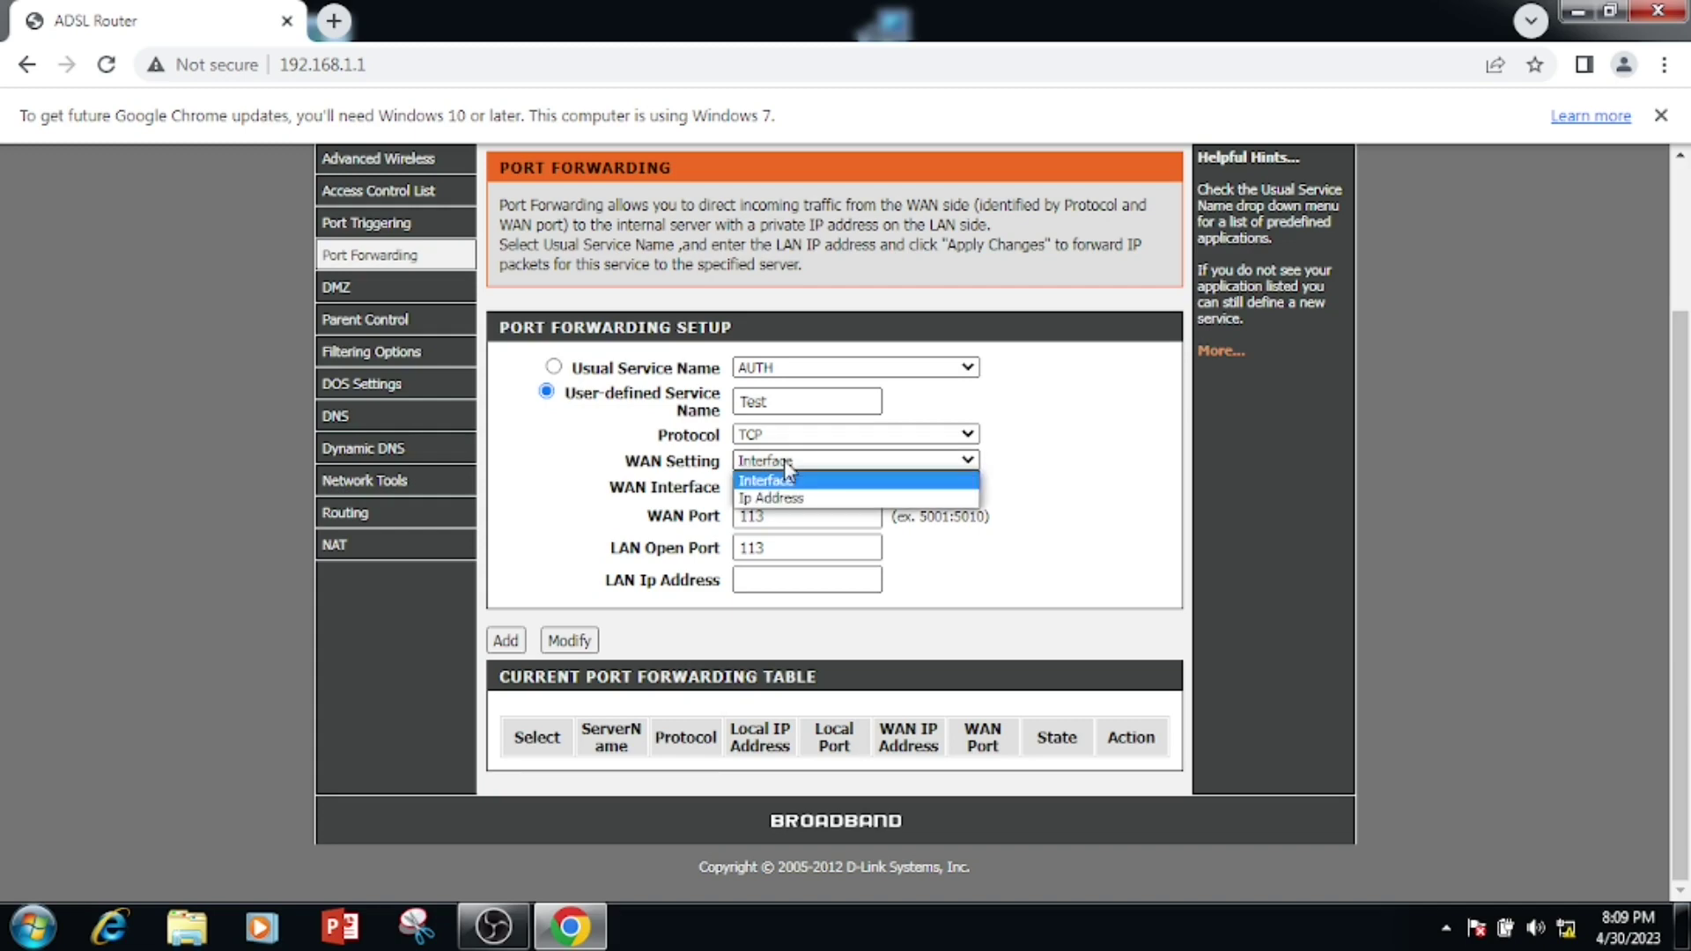
{"action": "left_click", "coordinate": [783, 462]}
{"action": "left_click", "coordinate": [796, 485]}
{"action": "left_click", "coordinate": [797, 499]}
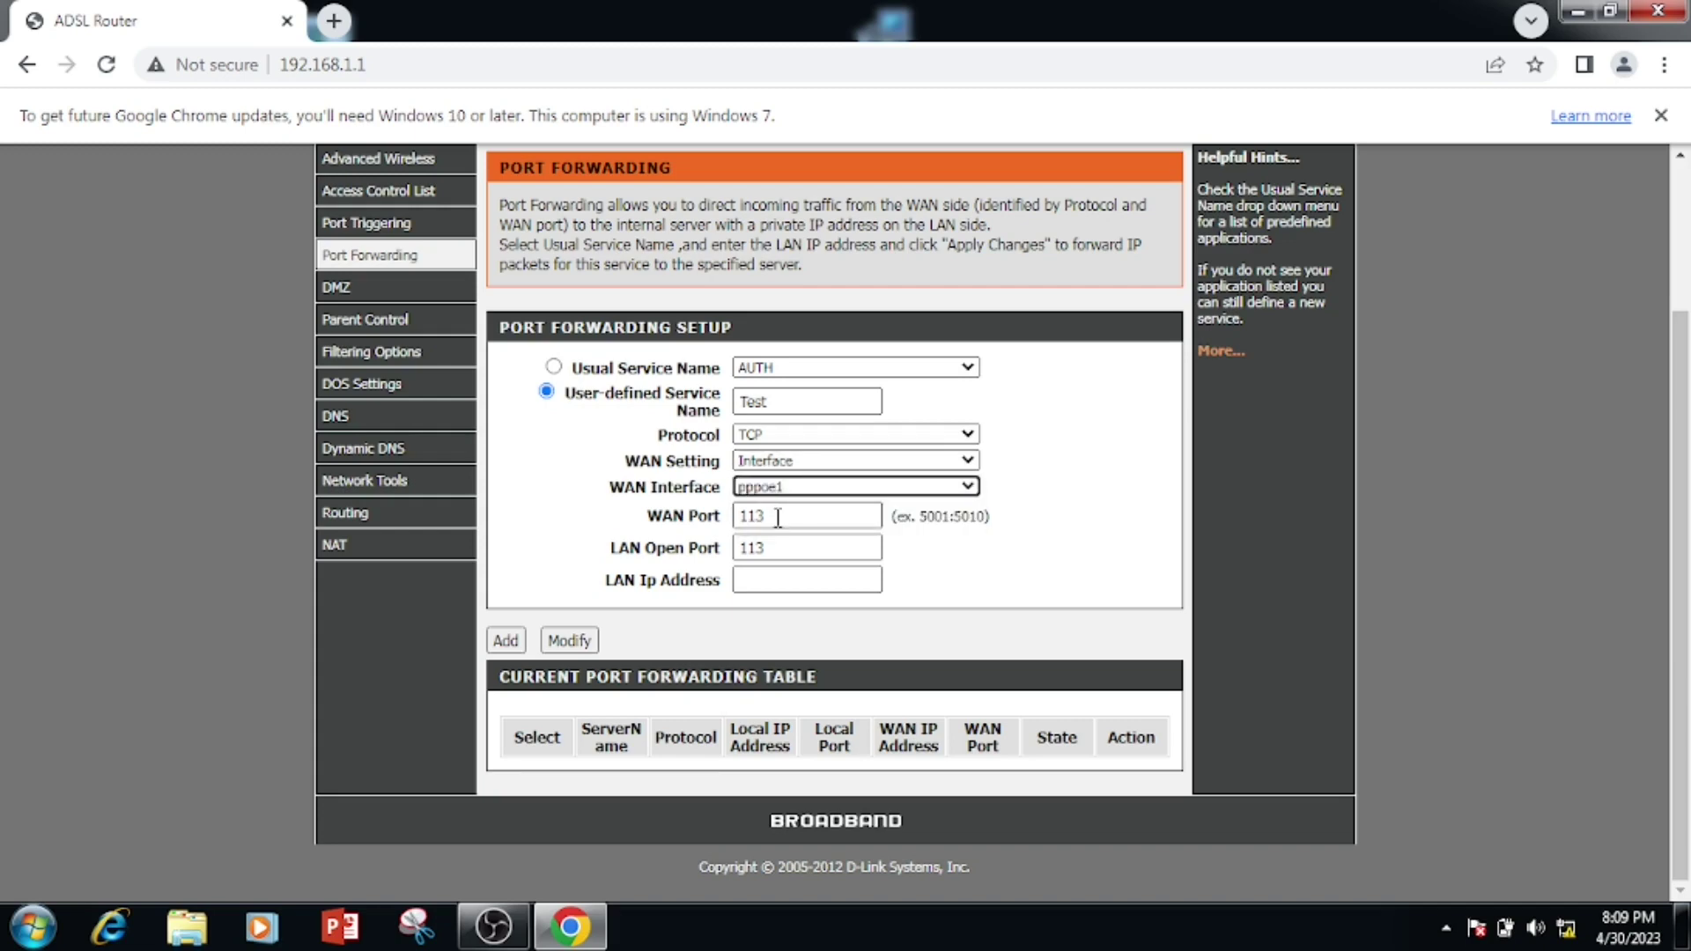
- Set WAN and LAN open ports to 8080, LAN IP to 192.168.1.2, and add the rule
{"action": "key", "text": "Tab"}
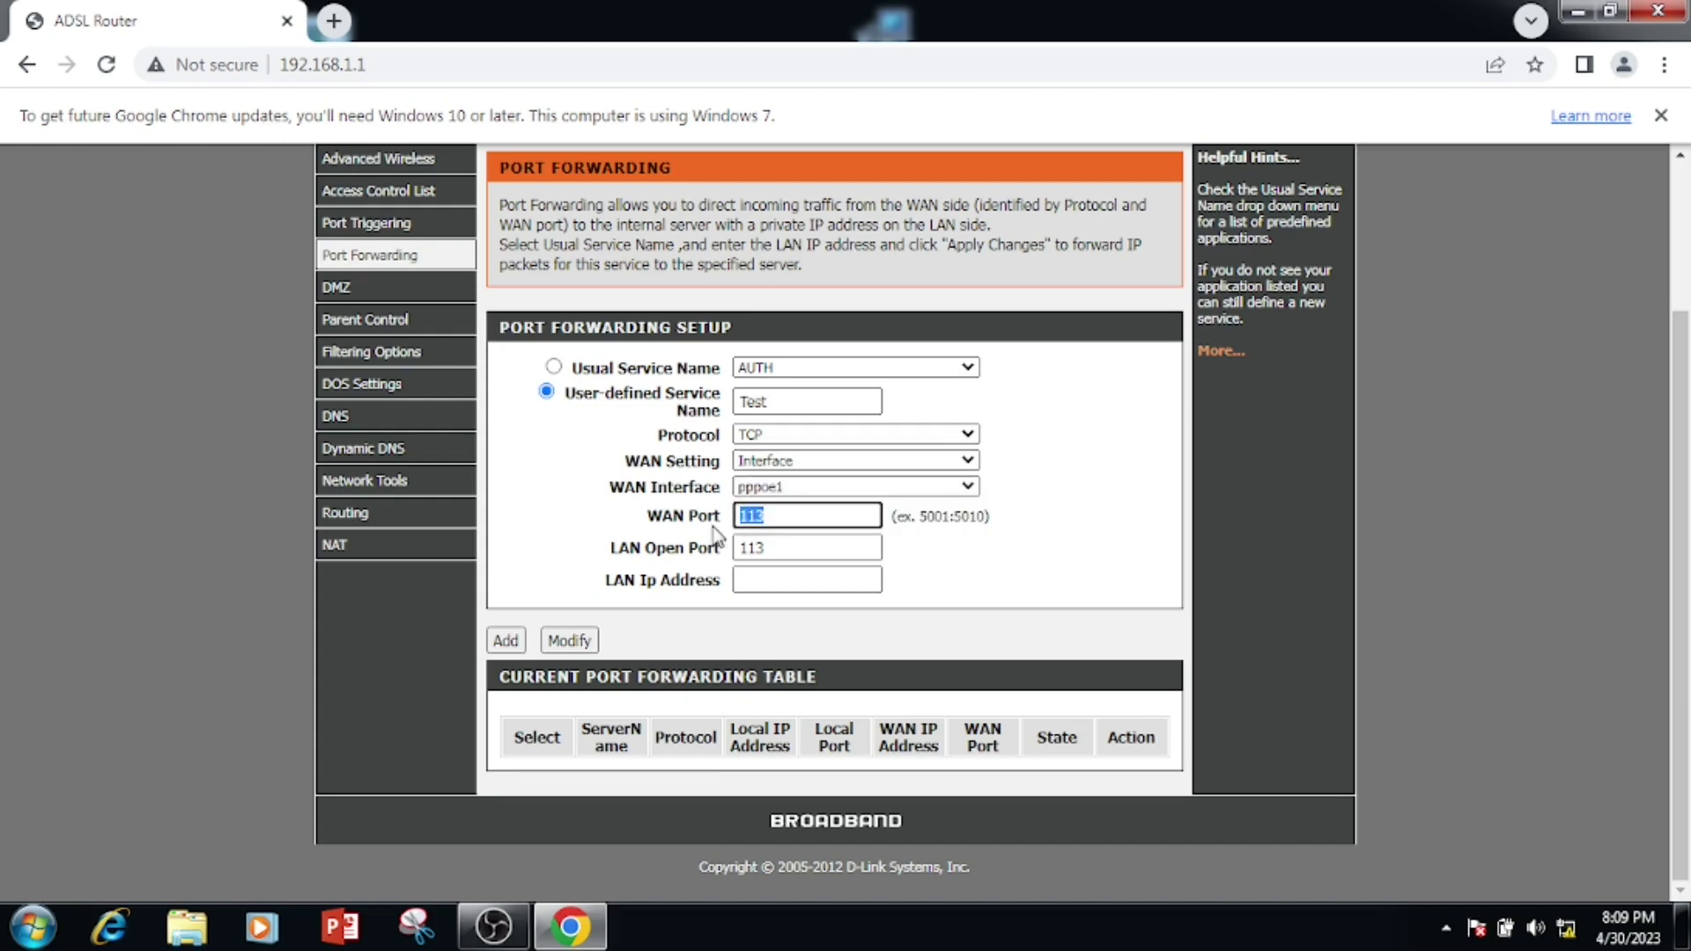
{"action": "type", "text": "8080"}
{"action": "key", "text": "Tab"}
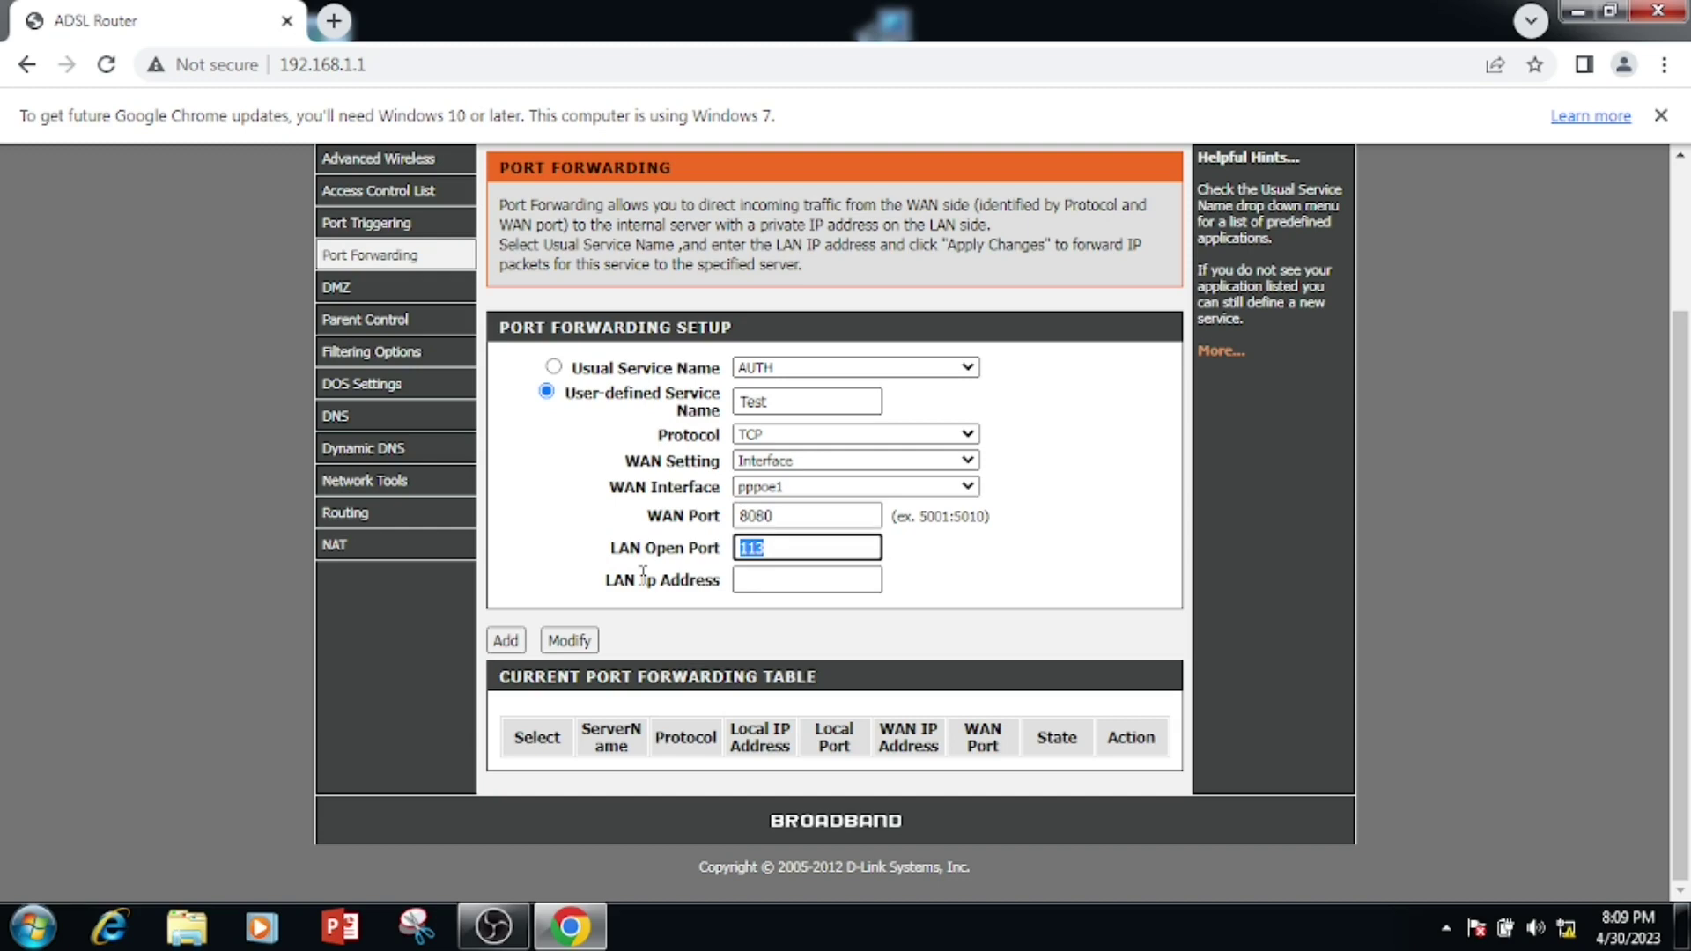
{"action": "type", "text": "8080"}
{"action": "left_click", "coordinate": [759, 579]}
{"action": "type", "text": "192.1"}
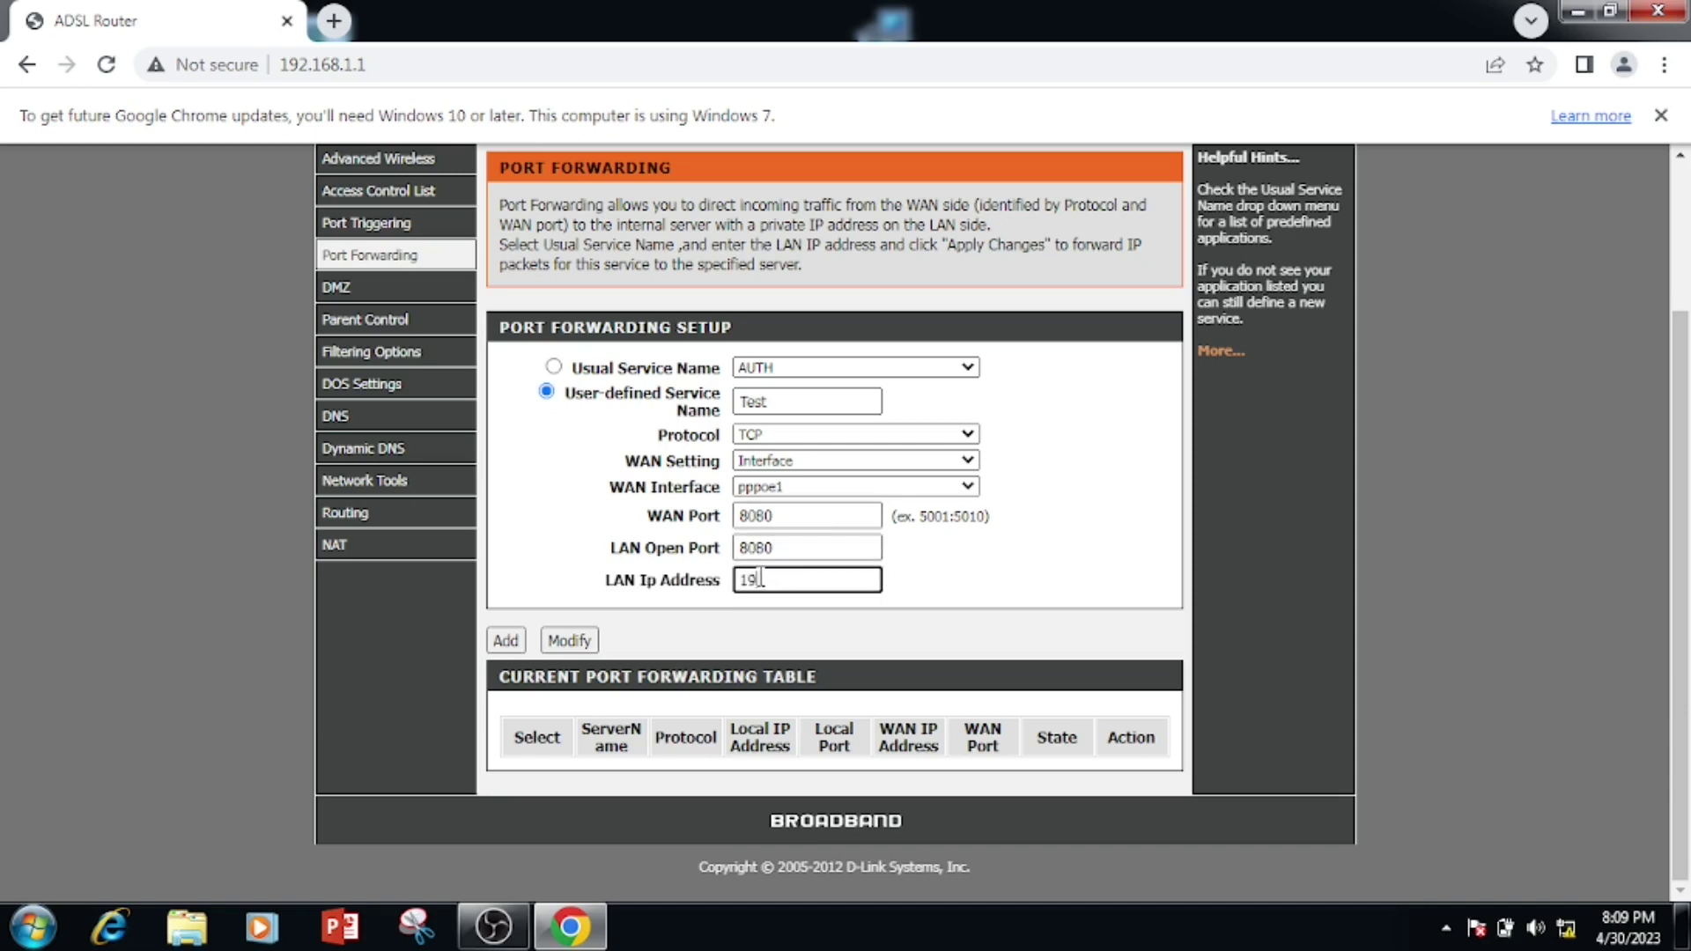
{"action": "type", "text": "68.1.2"}
{"action": "left_click", "coordinate": [506, 640]}
{"action": "scroll", "coordinate": [504, 645], "scroll_direction": "down", "scroll_amount": 2}
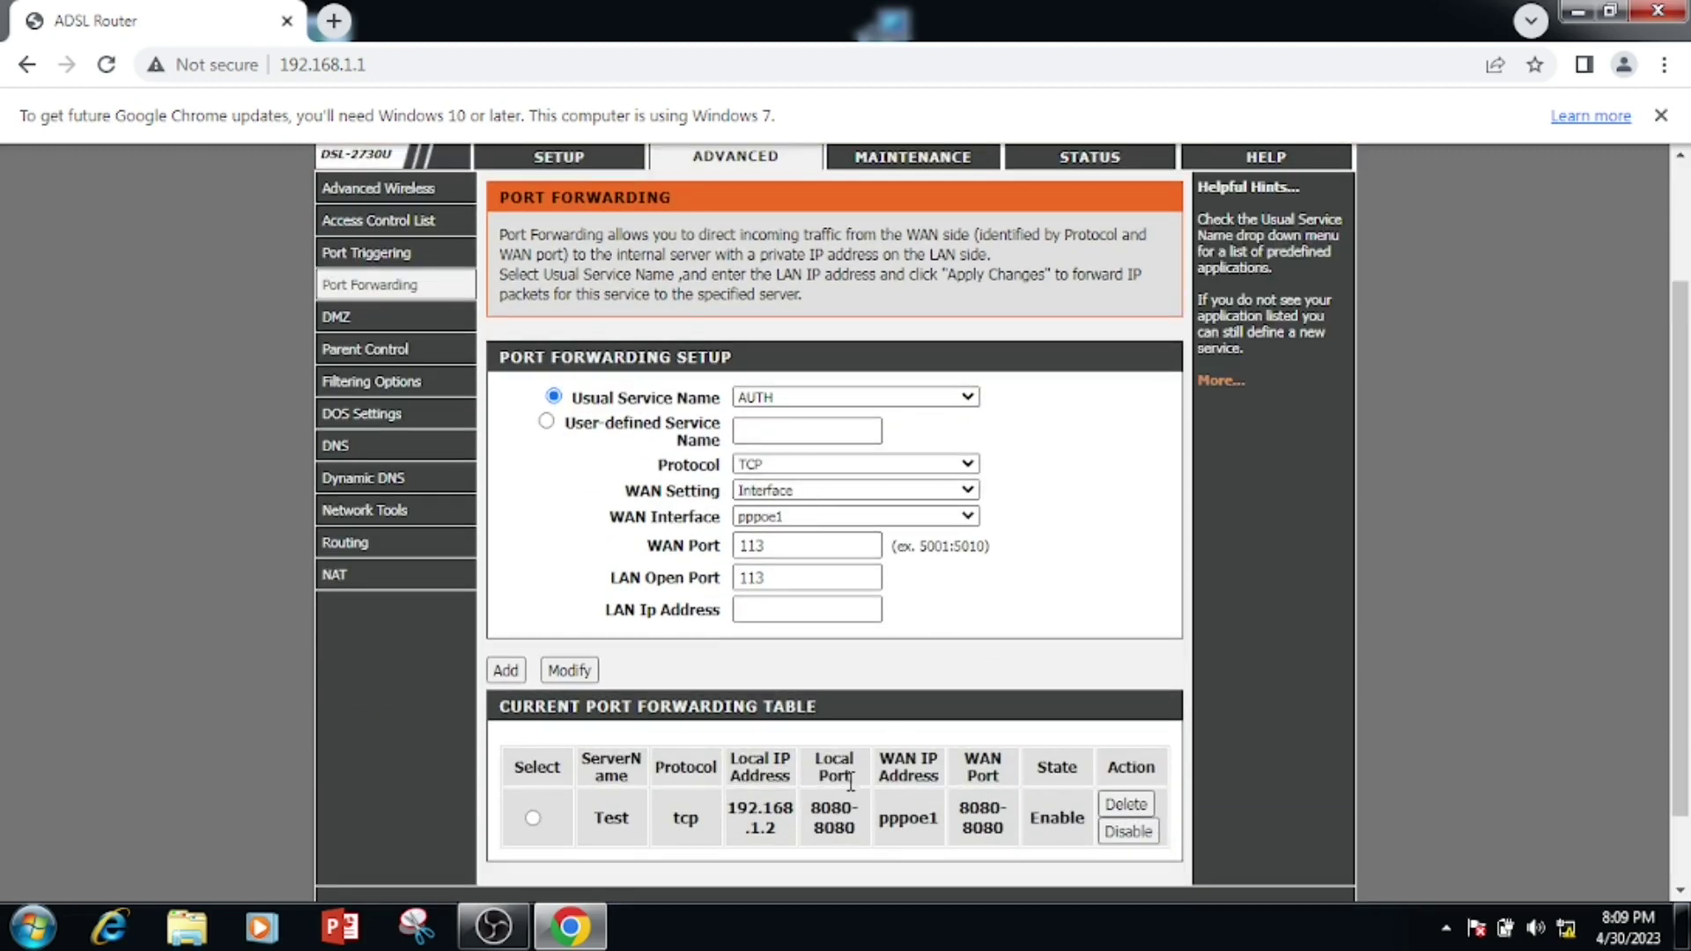
- Disable the Test rule, re-enable it, then delete it from the table
{"action": "scroll", "coordinate": [841, 782], "scroll_direction": "down", "scroll_amount": 1}
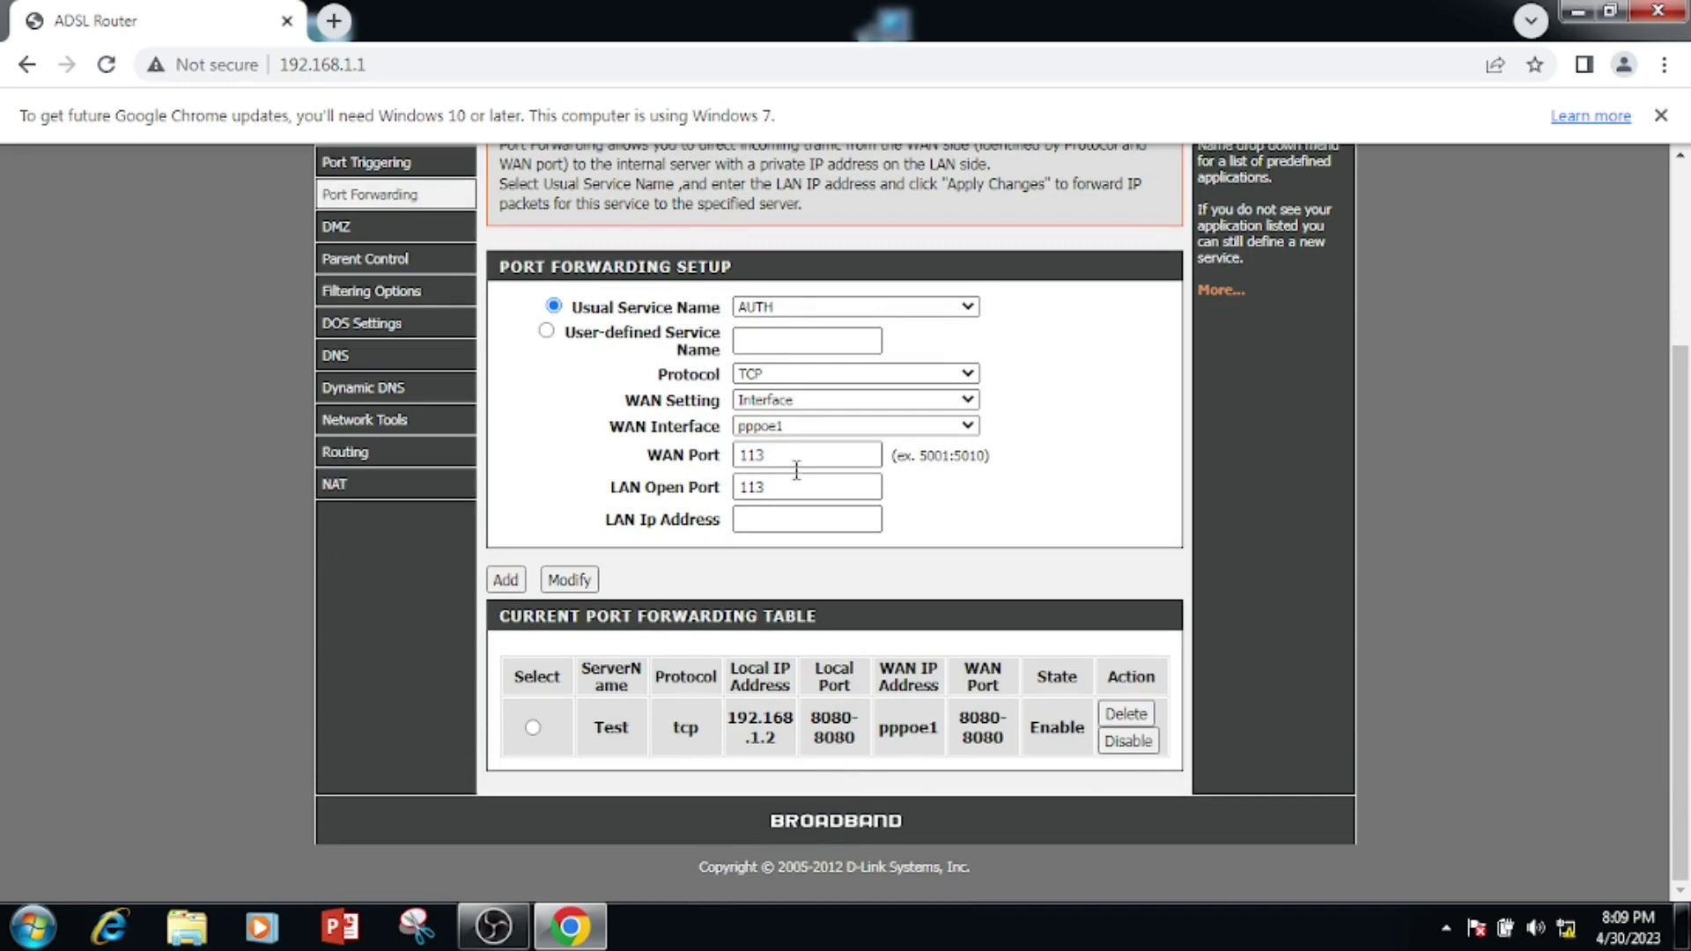
{"action": "left_click", "coordinate": [532, 728]}
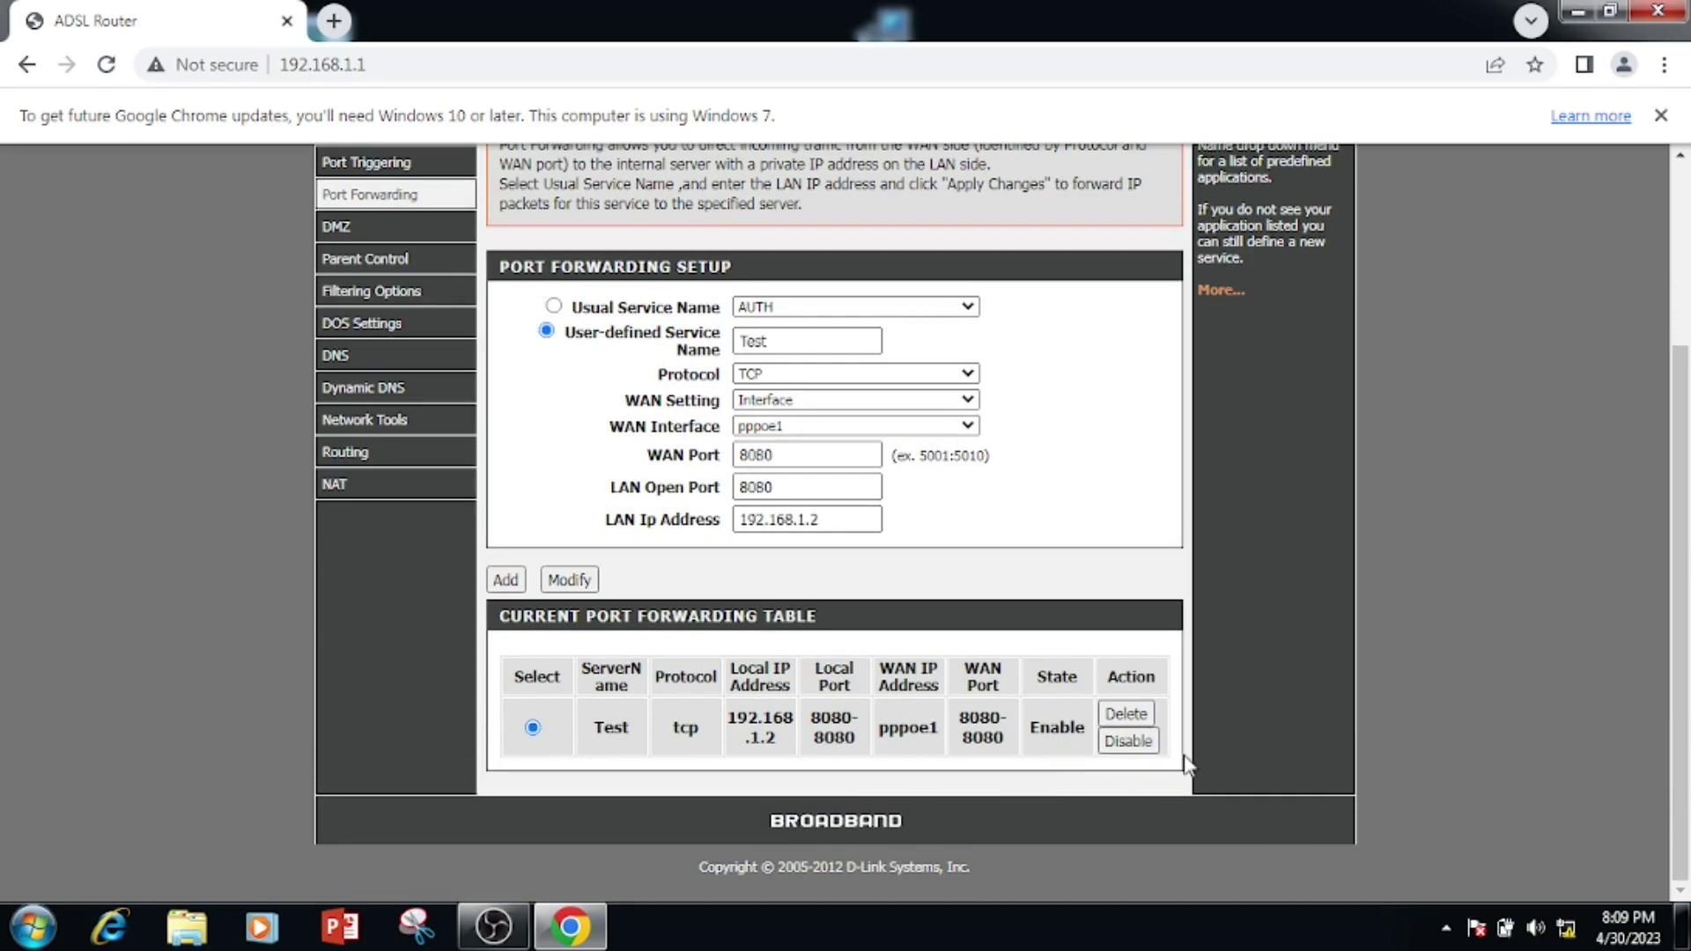
{"action": "left_click", "coordinate": [1113, 742]}
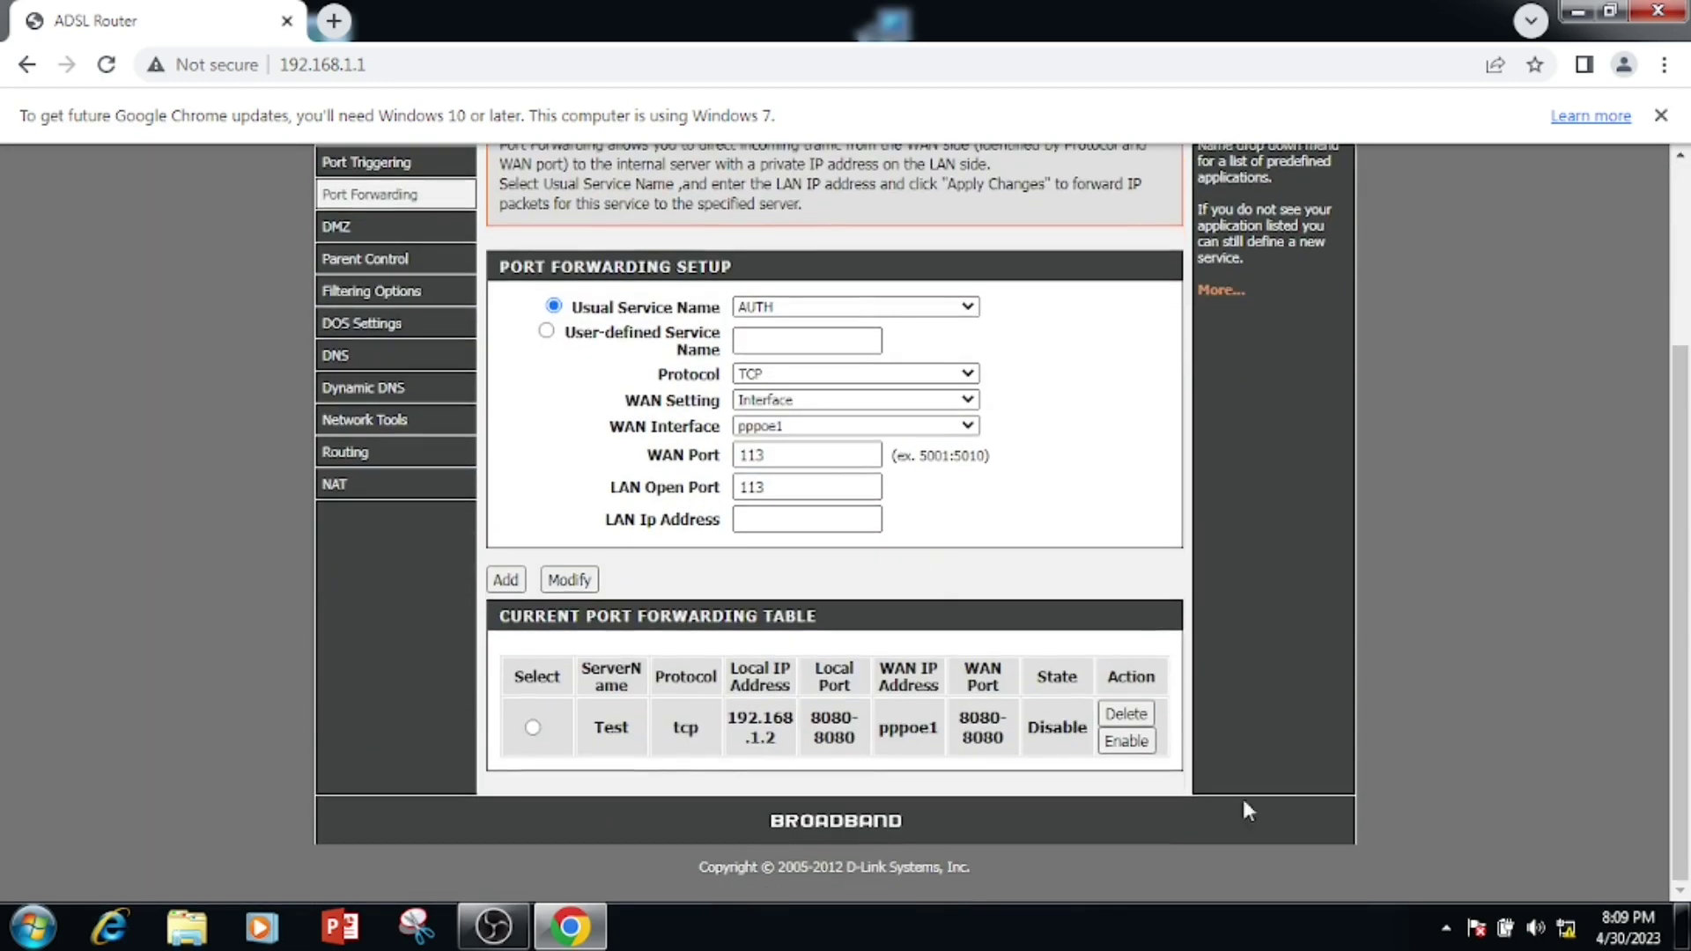
{"action": "left_click", "coordinate": [1116, 748]}
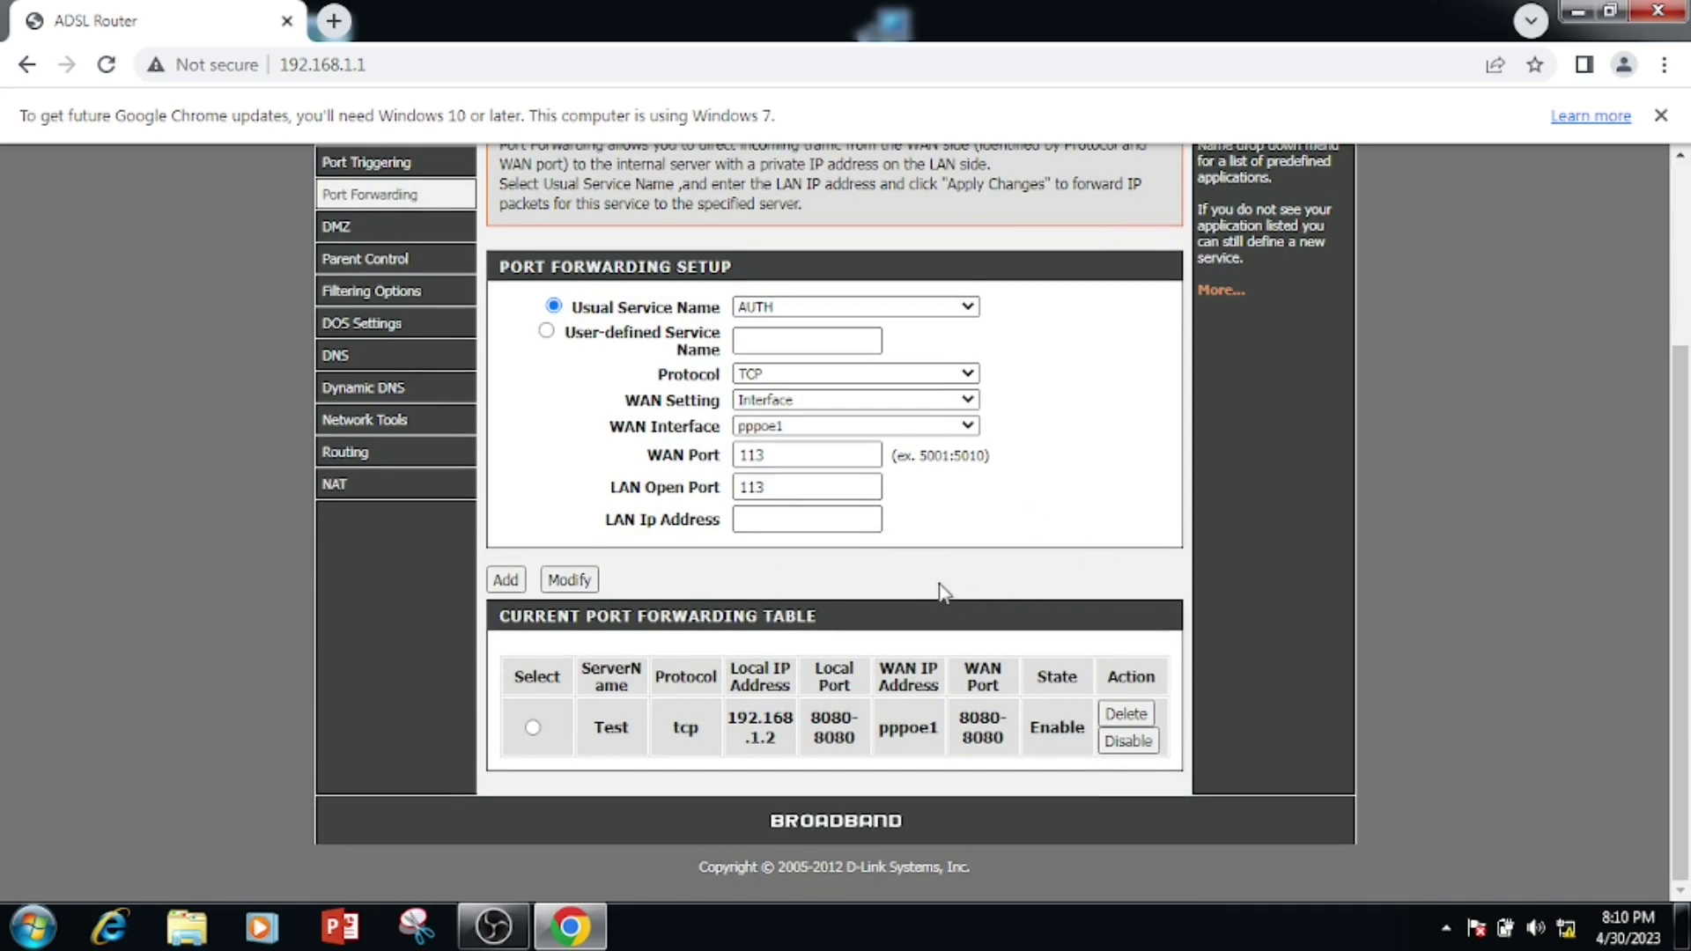
{"action": "left_click", "coordinate": [532, 727]}
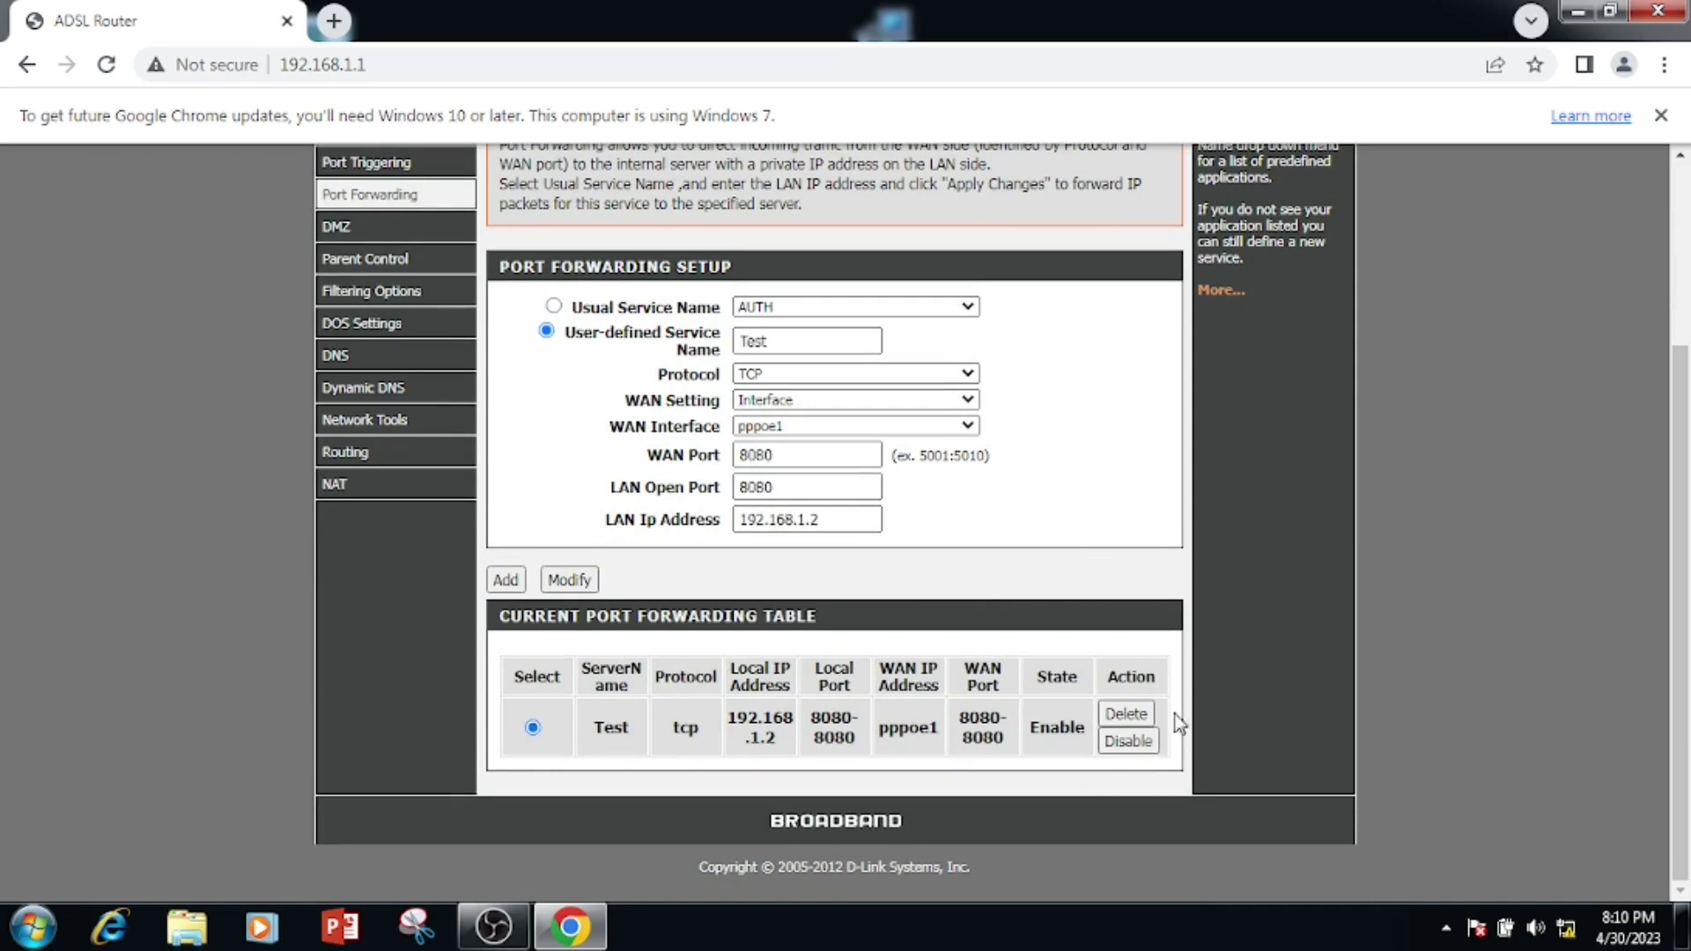
{"action": "left_click", "coordinate": [1124, 715]}
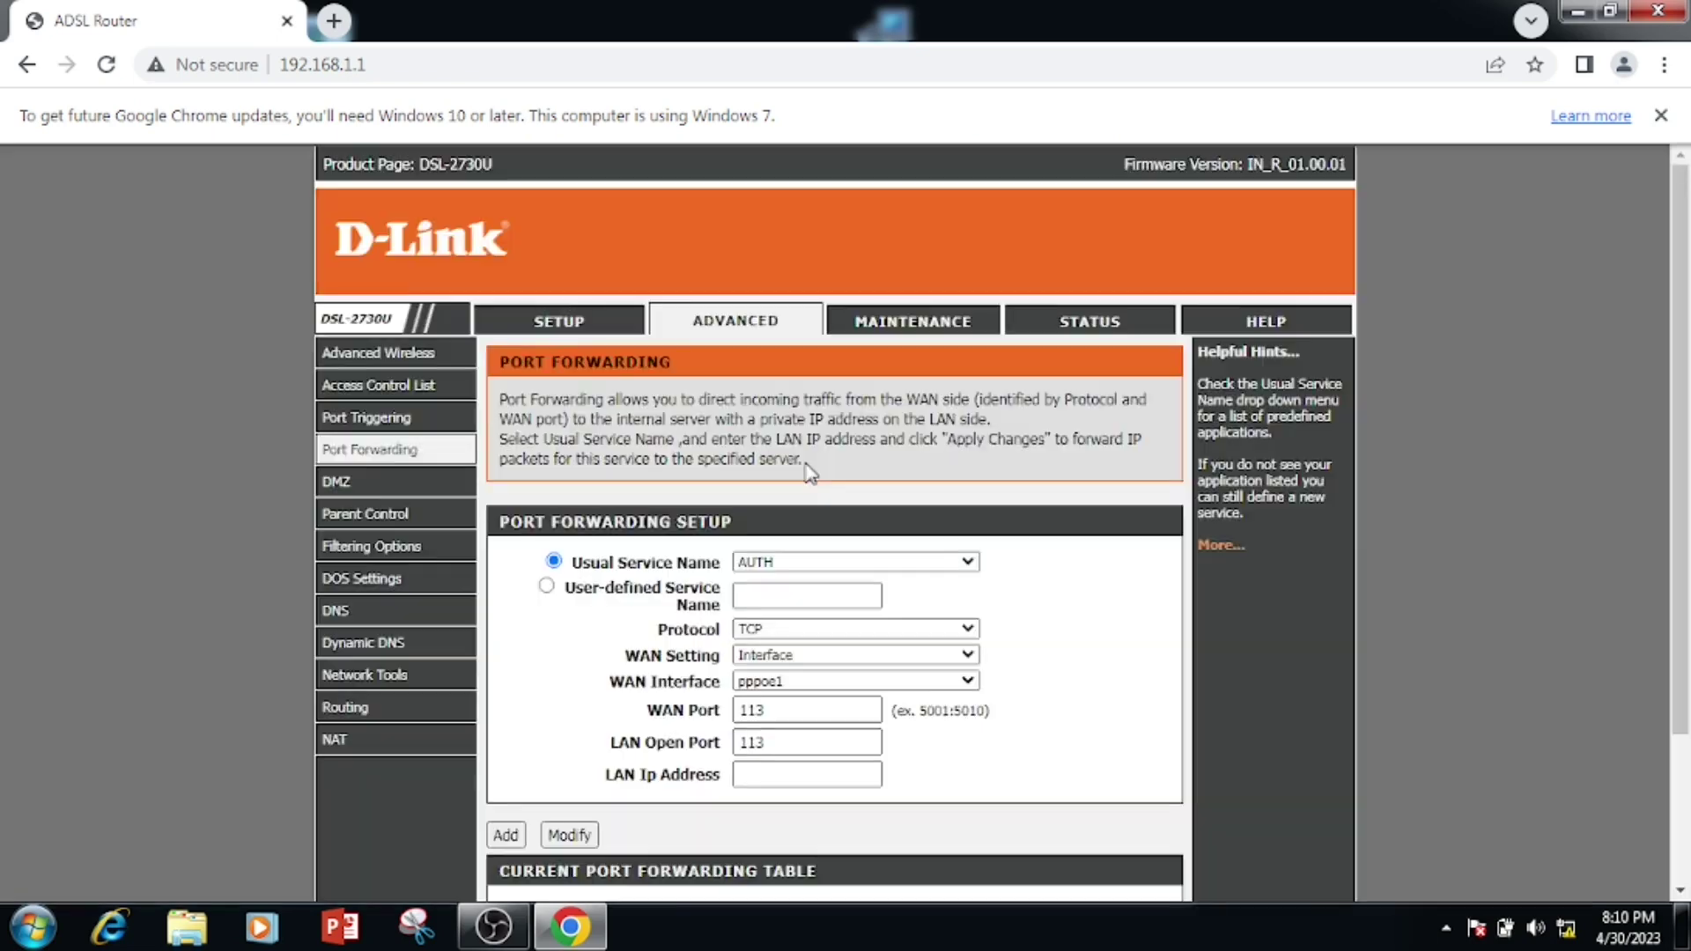
{"action": "scroll", "coordinate": [810, 473], "scroll_direction": "down", "scroll_amount": 3}
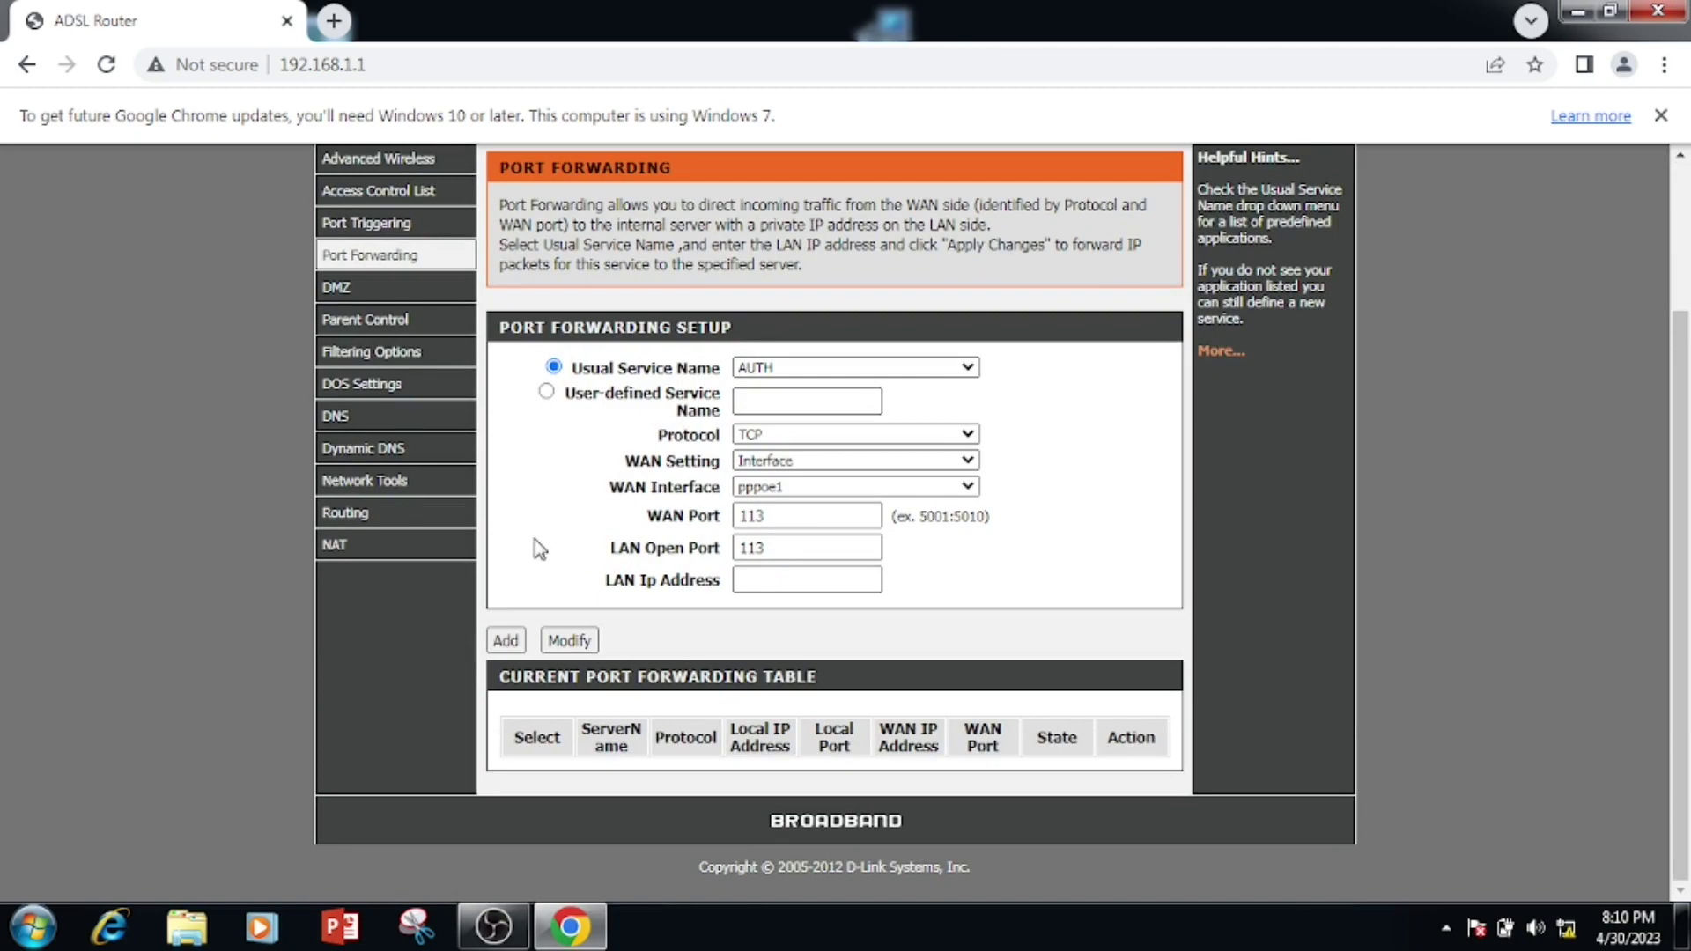
{"action": "scroll", "coordinate": [503, 532], "scroll_direction": "up", "scroll_amount": 2}
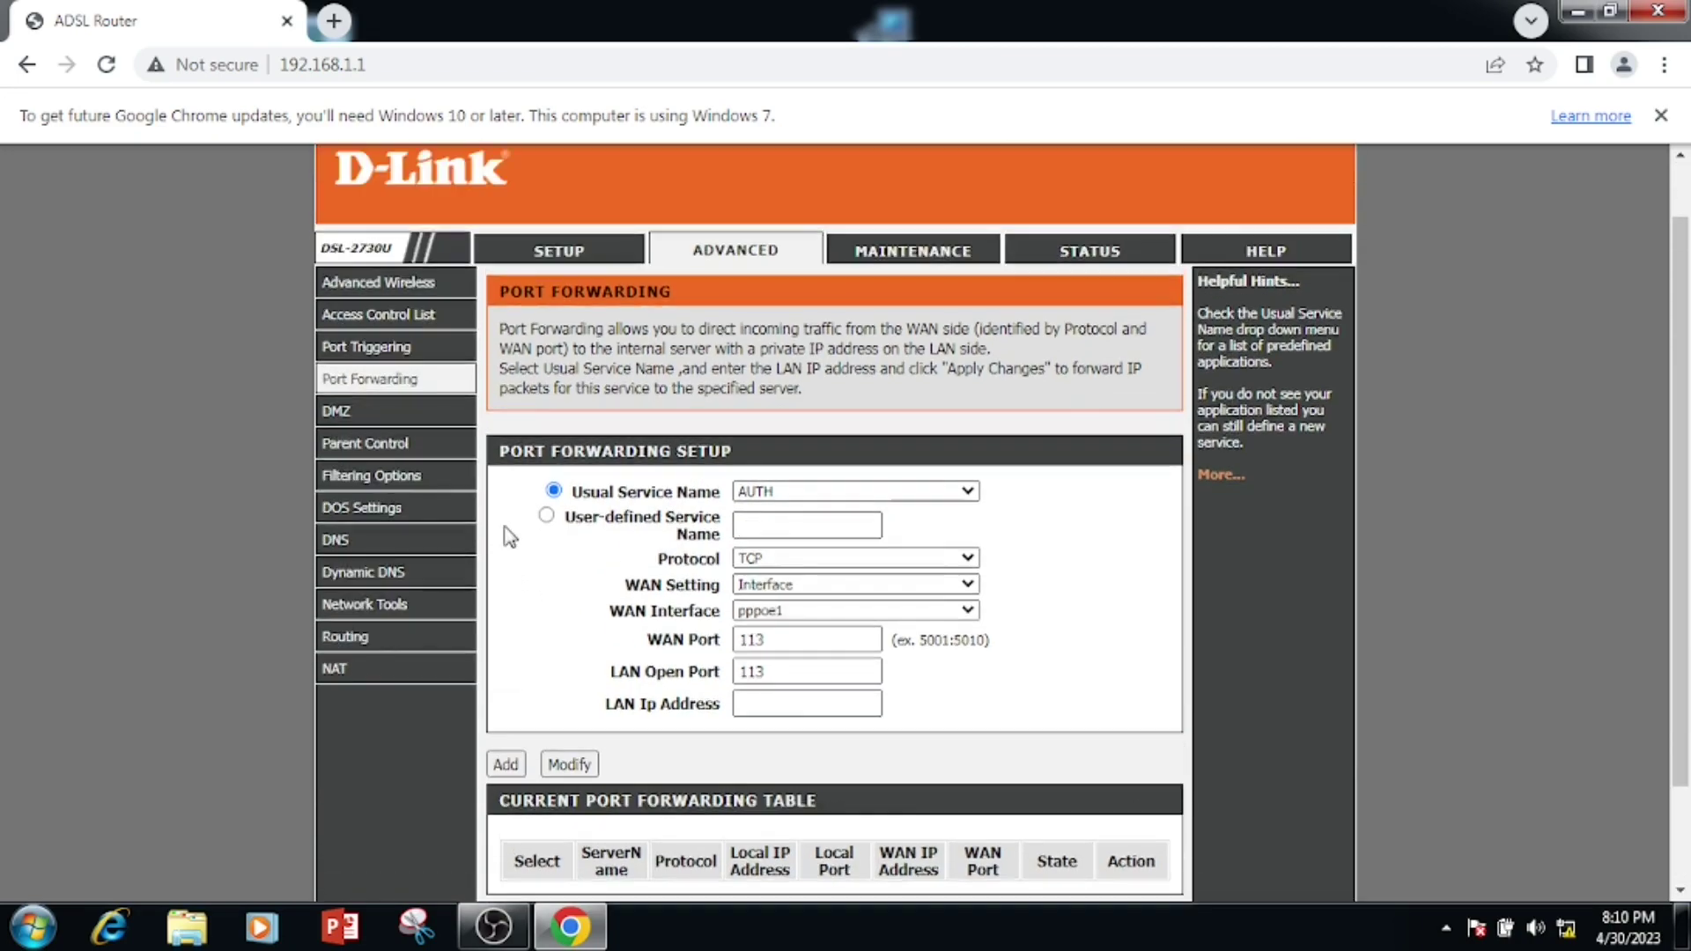